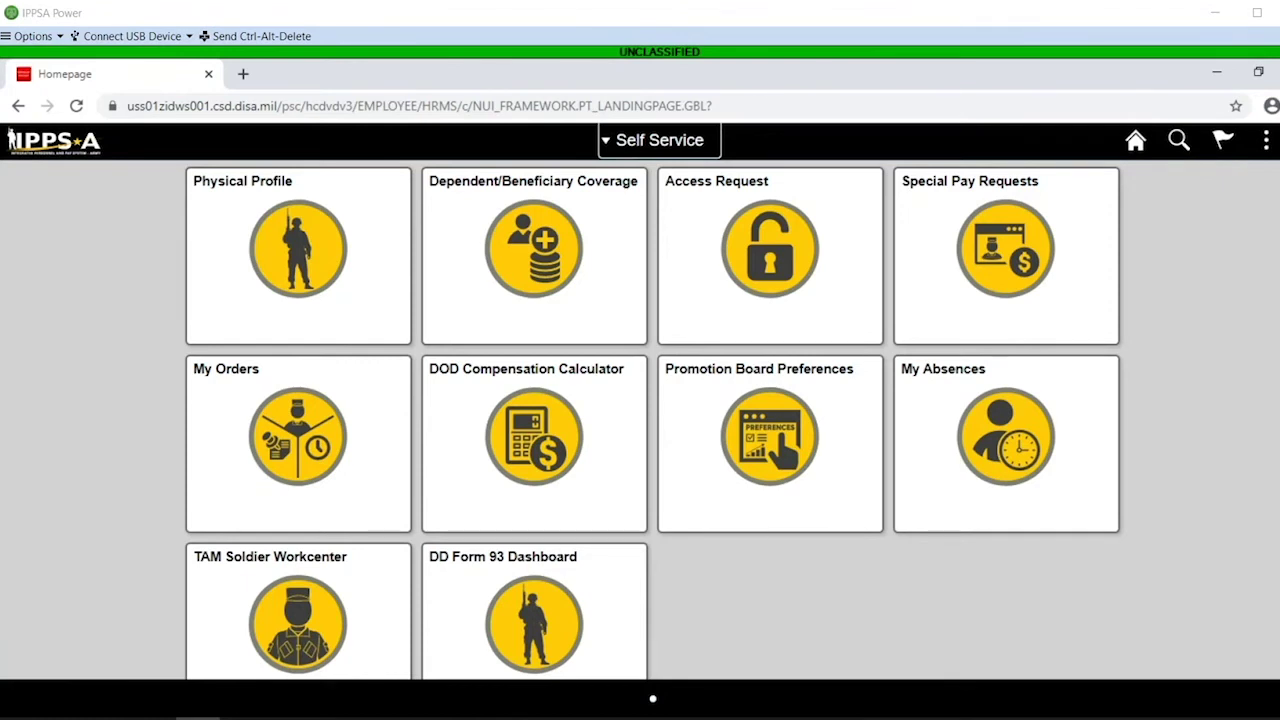
# In the IPPS-A browser window, switch the role to HR Professional and open Absence Management
pyautogui.moveTo(242, 715)
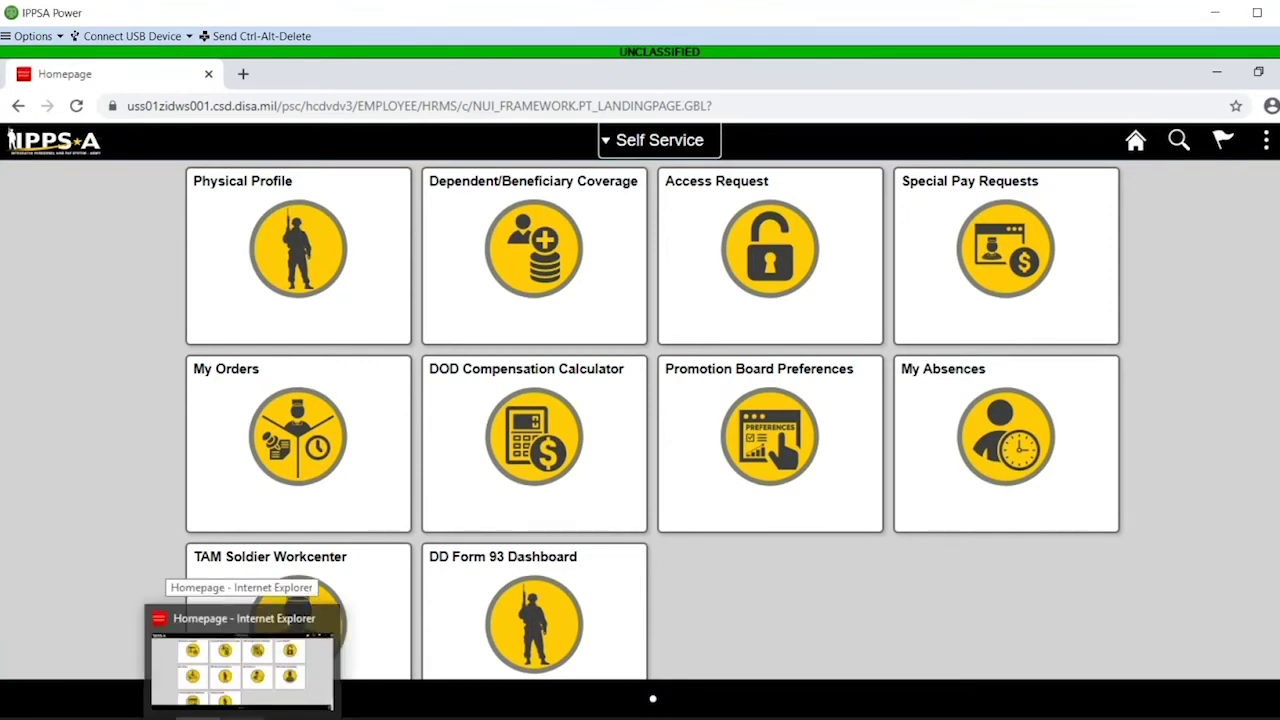
pyautogui.click(246, 660)
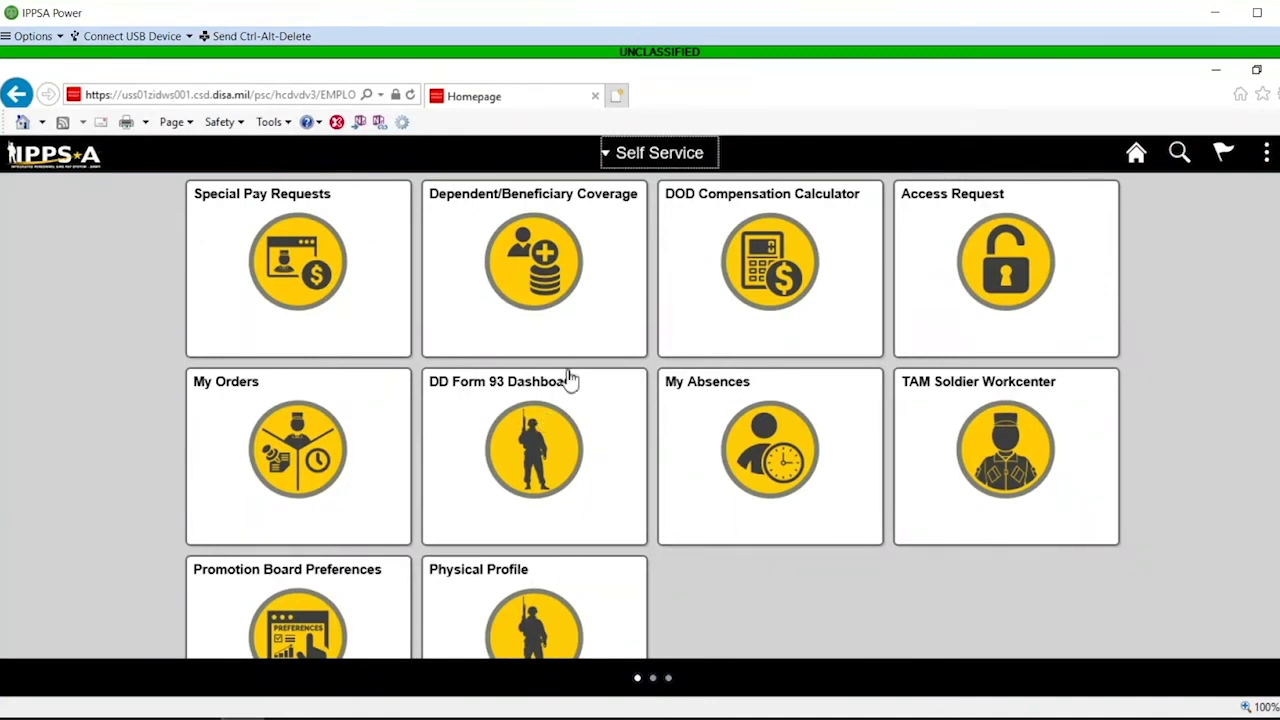
pyautogui.click(632, 166)
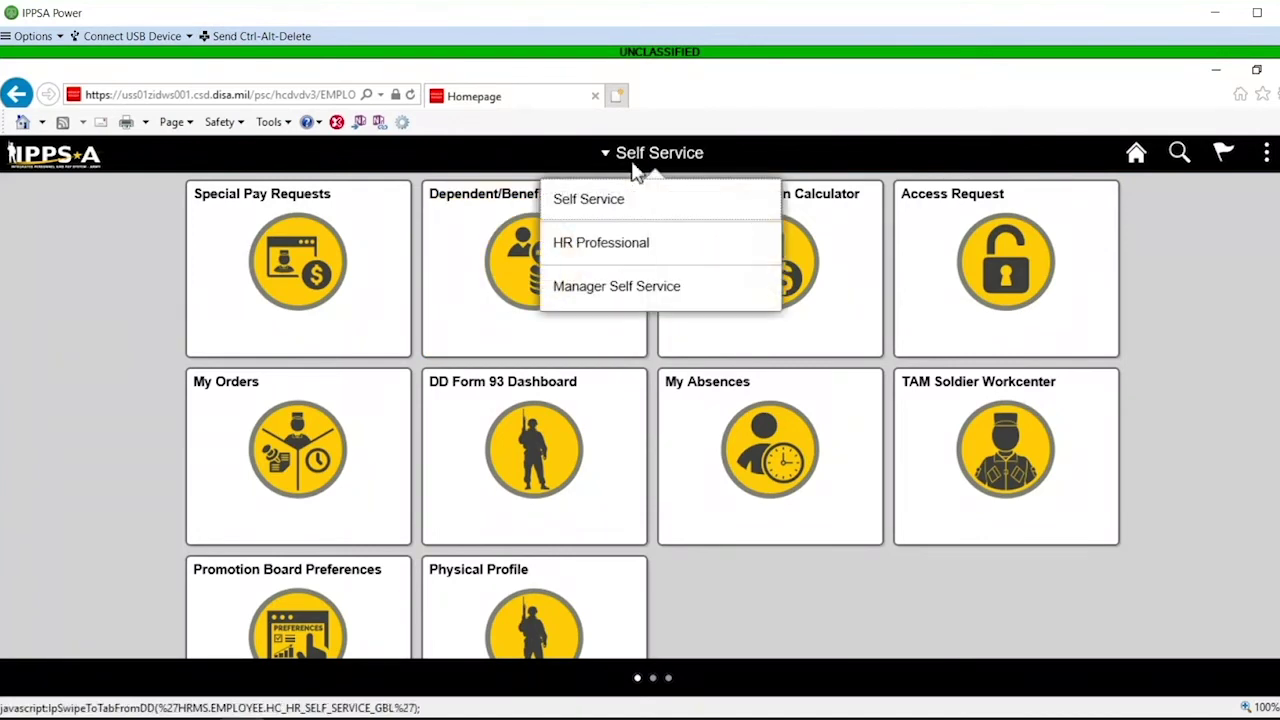
pyautogui.click(633, 250)
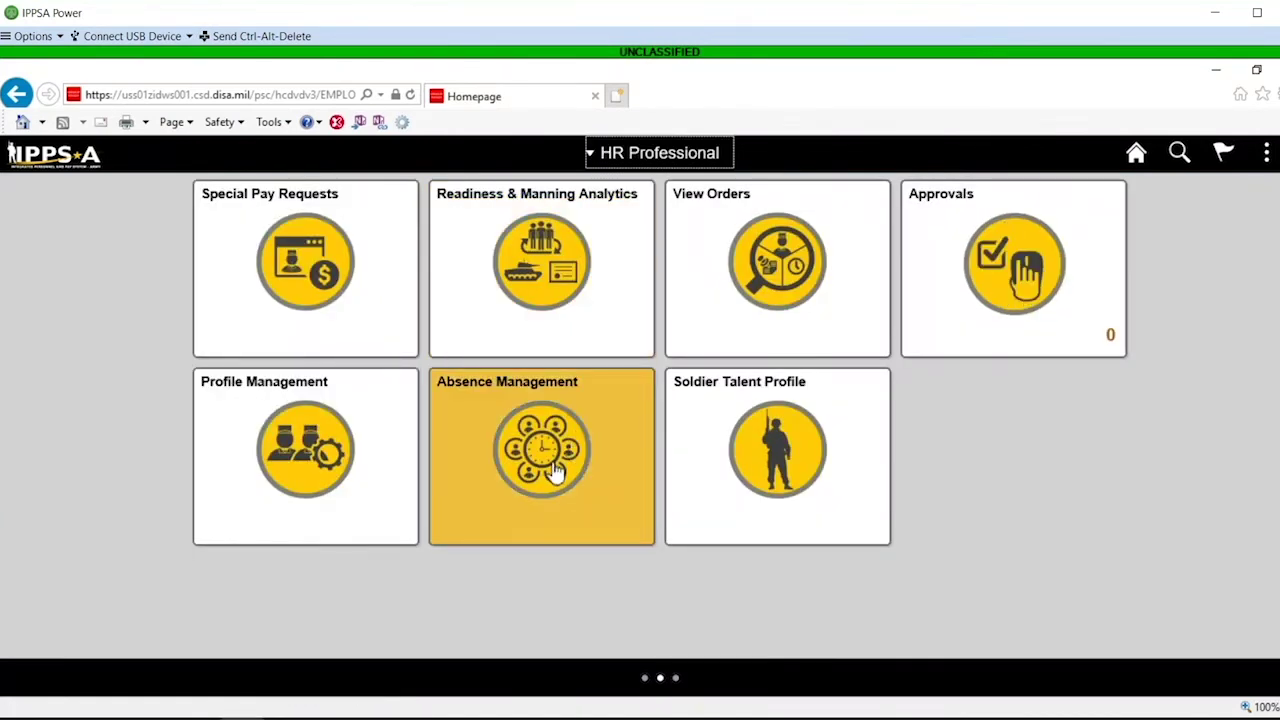
pyautogui.click(556, 472)
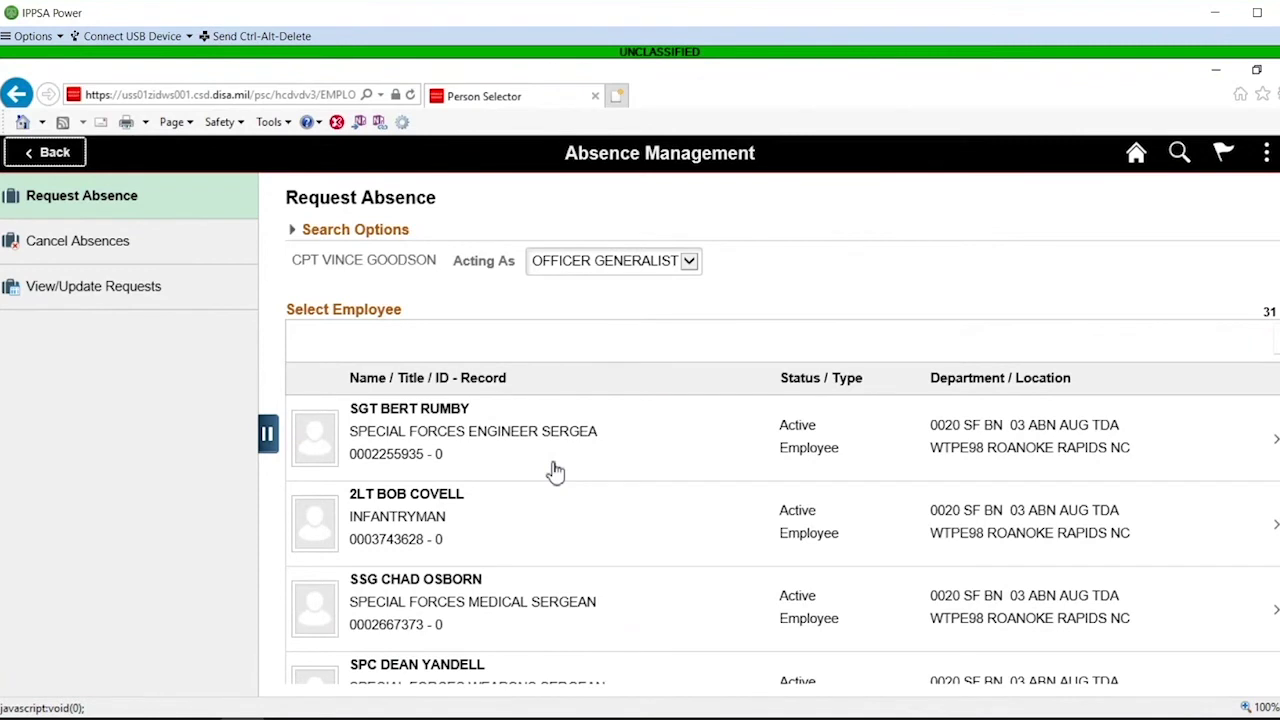
# Search employees by name, open the second match's absence request form, then return to the homepage
pyautogui.click(293, 235)
pyautogui.click(668, 268)
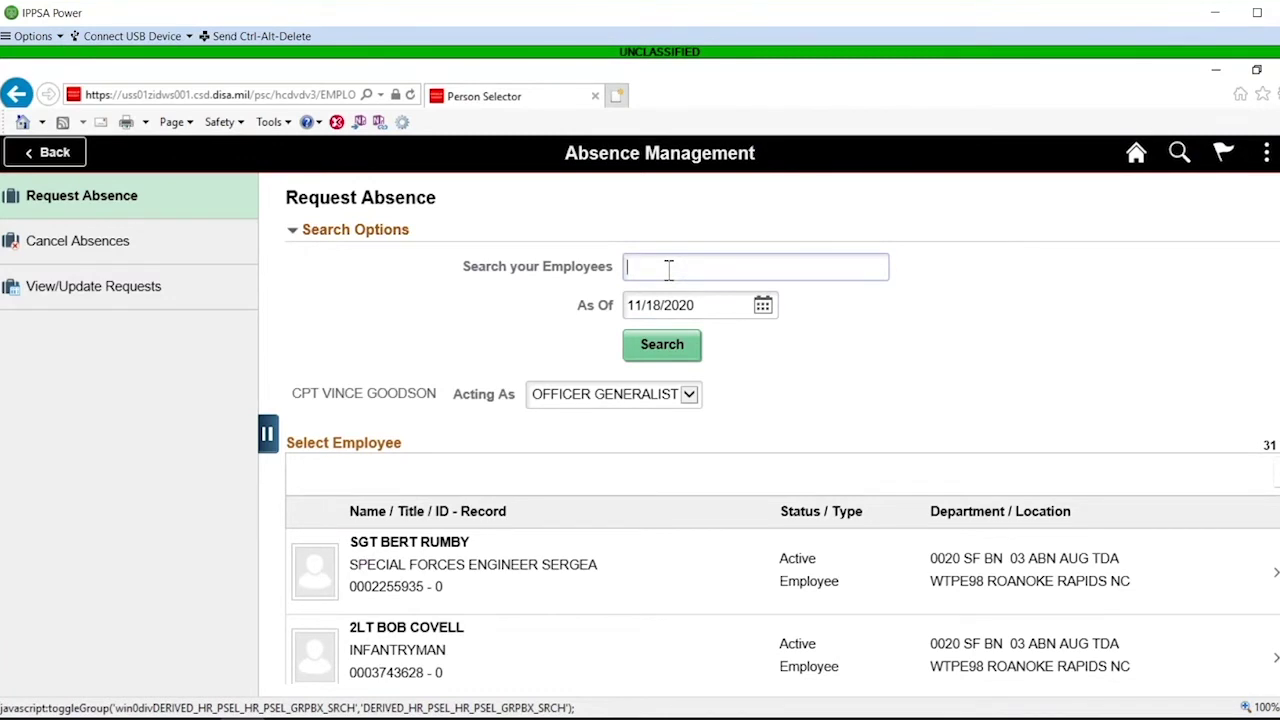
pyautogui.write('mark')
pyautogui.press('Return')
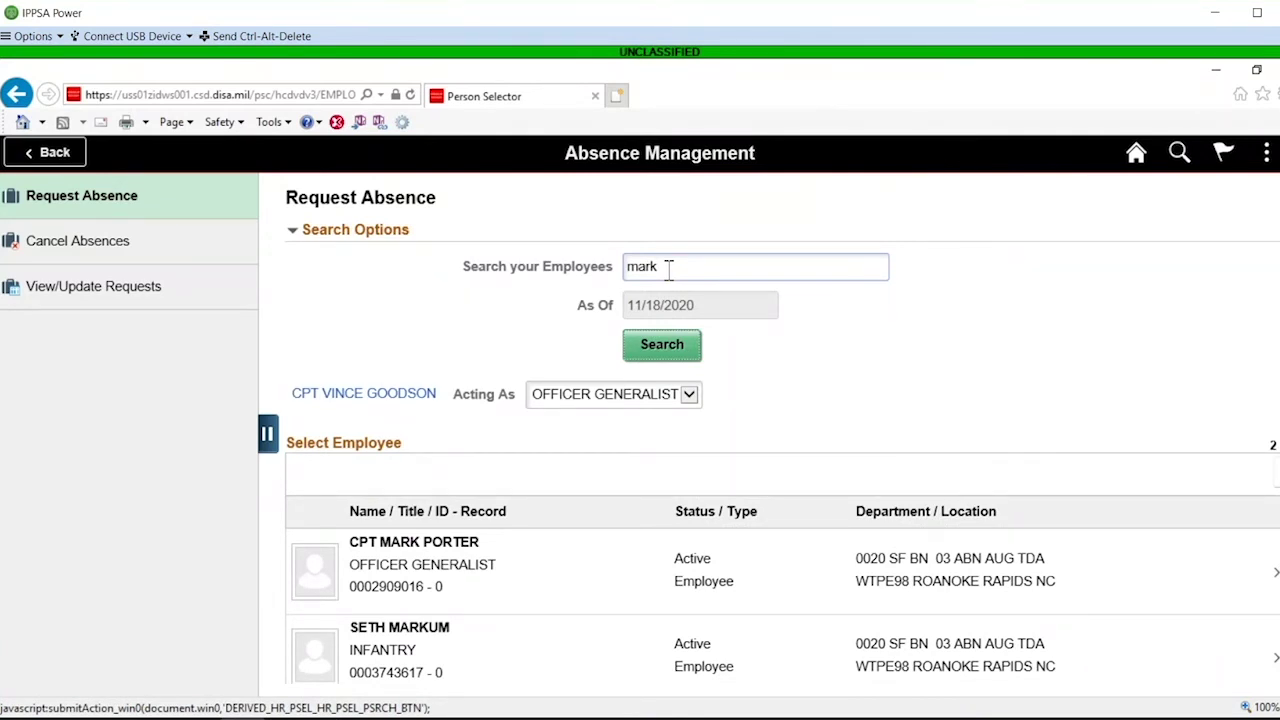
pyautogui.click(602, 665)
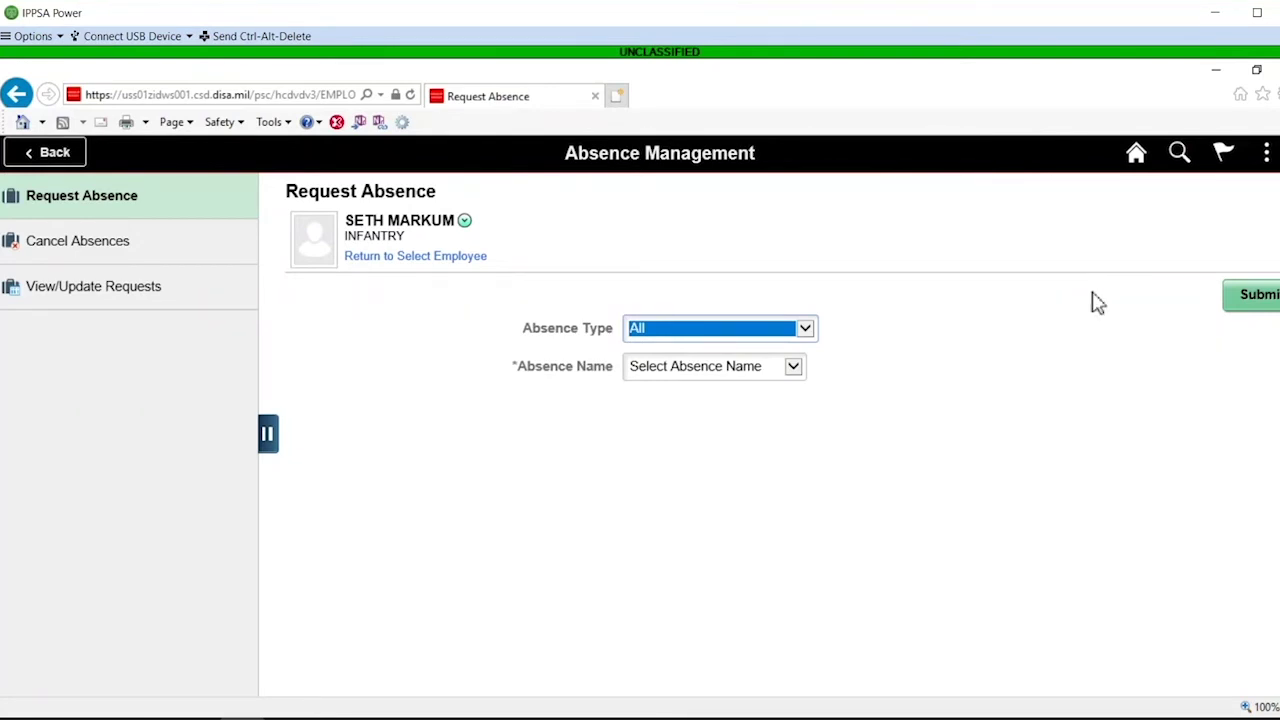
pyautogui.click(1137, 168)
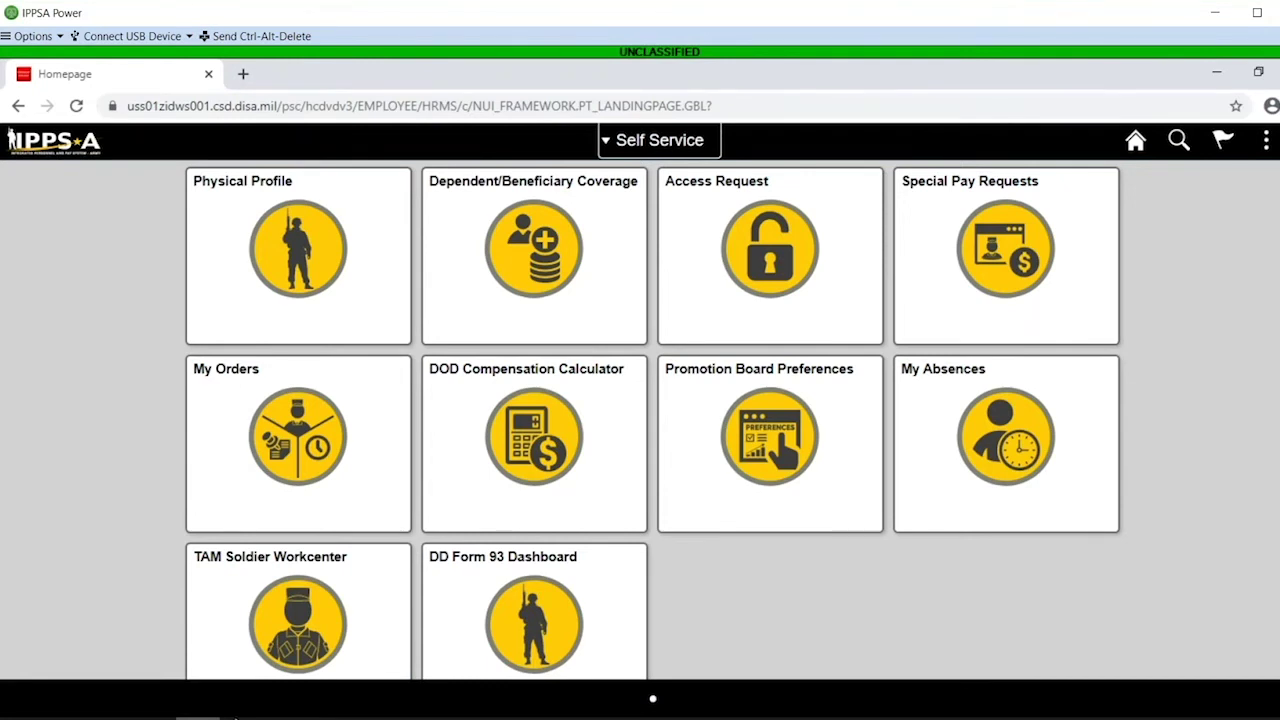
# Open the Request Absence form in My Absences, leave Absence Name unchanged, and list the absence types
pyautogui.click(946, 472)
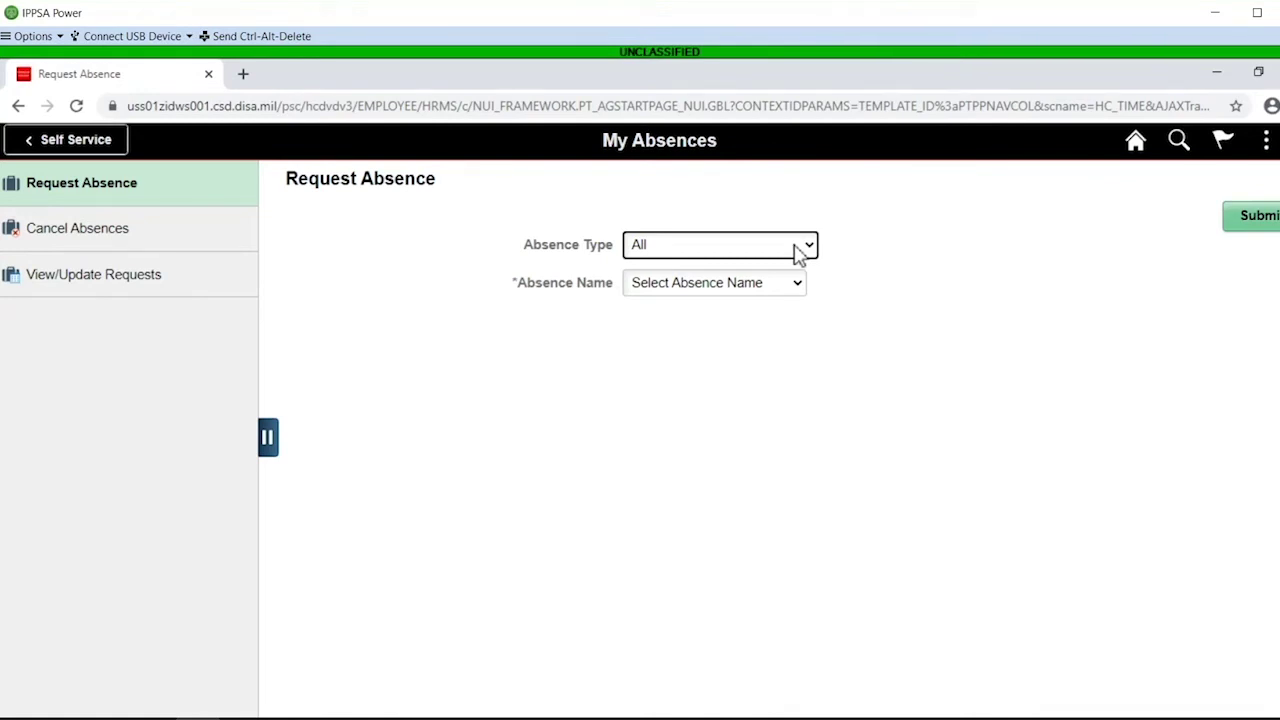
pyautogui.click(749, 301)
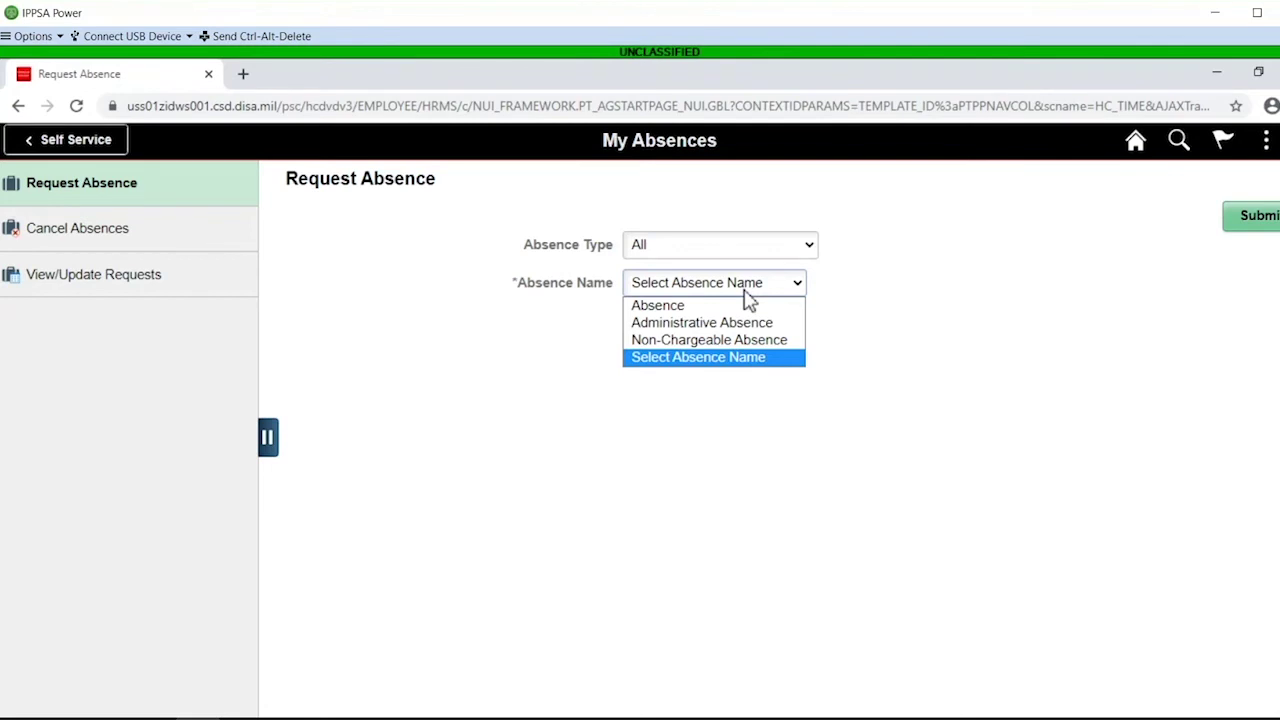
pyautogui.click(749, 291)
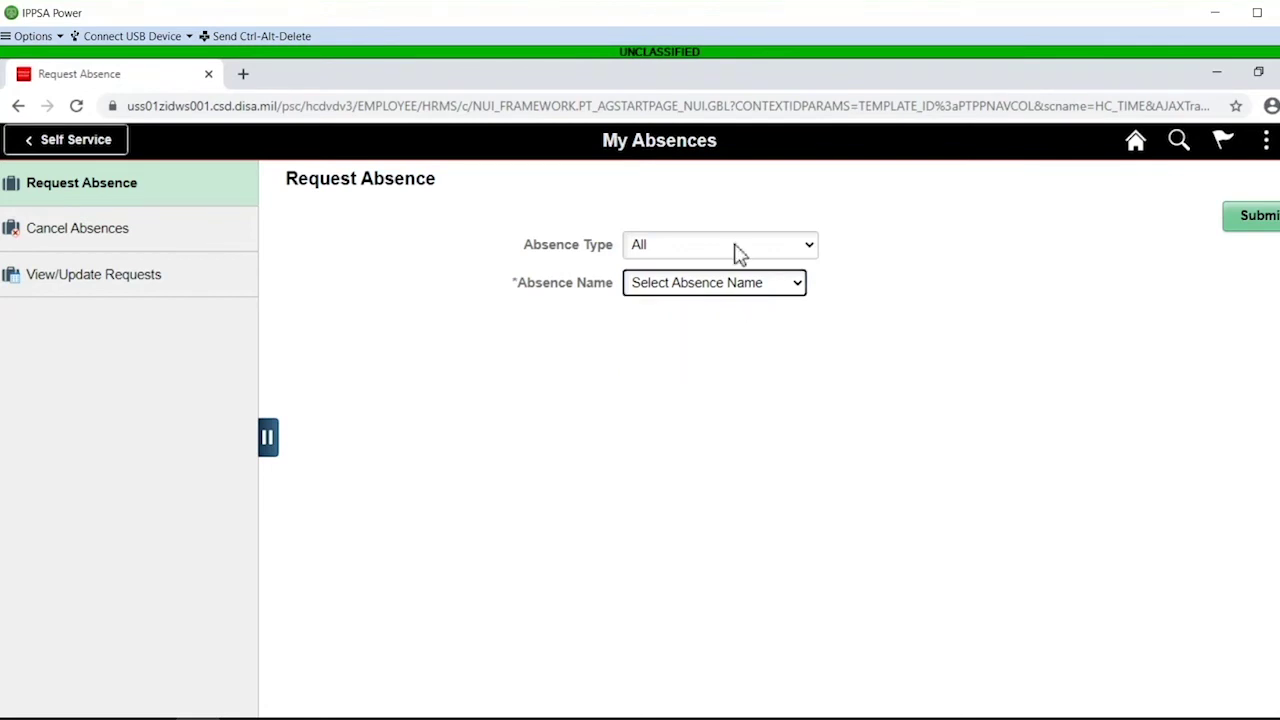
pyautogui.click(734, 248)
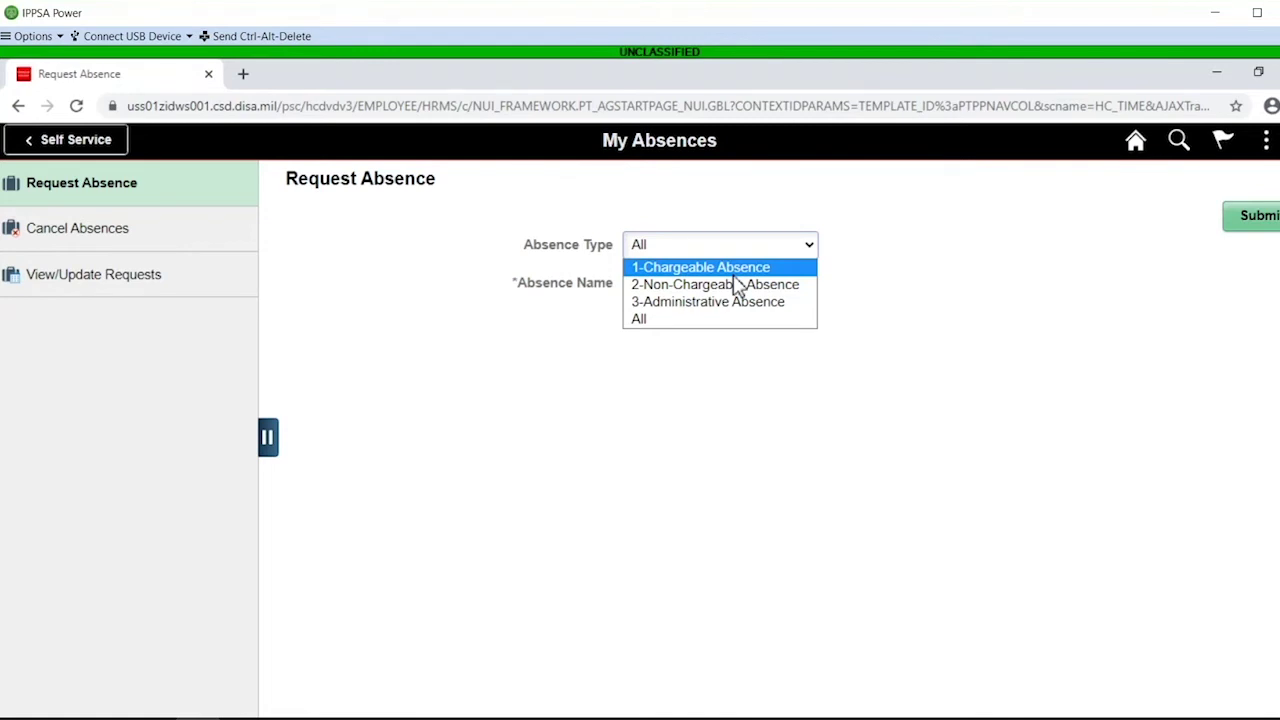
# Choose Absence Type 1-Chargeable Absence and Absence Name Absence, then acknowledge the advance absence notice
pyautogui.click(733, 275)
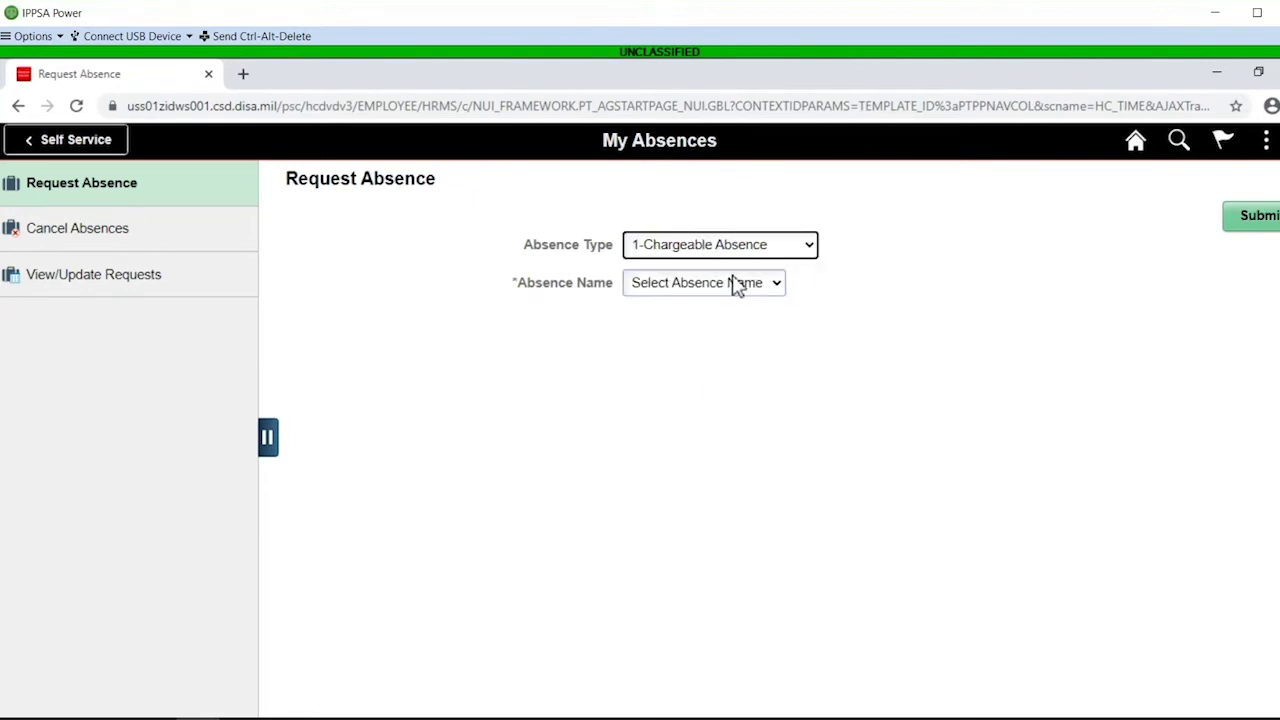
pyautogui.click(737, 285)
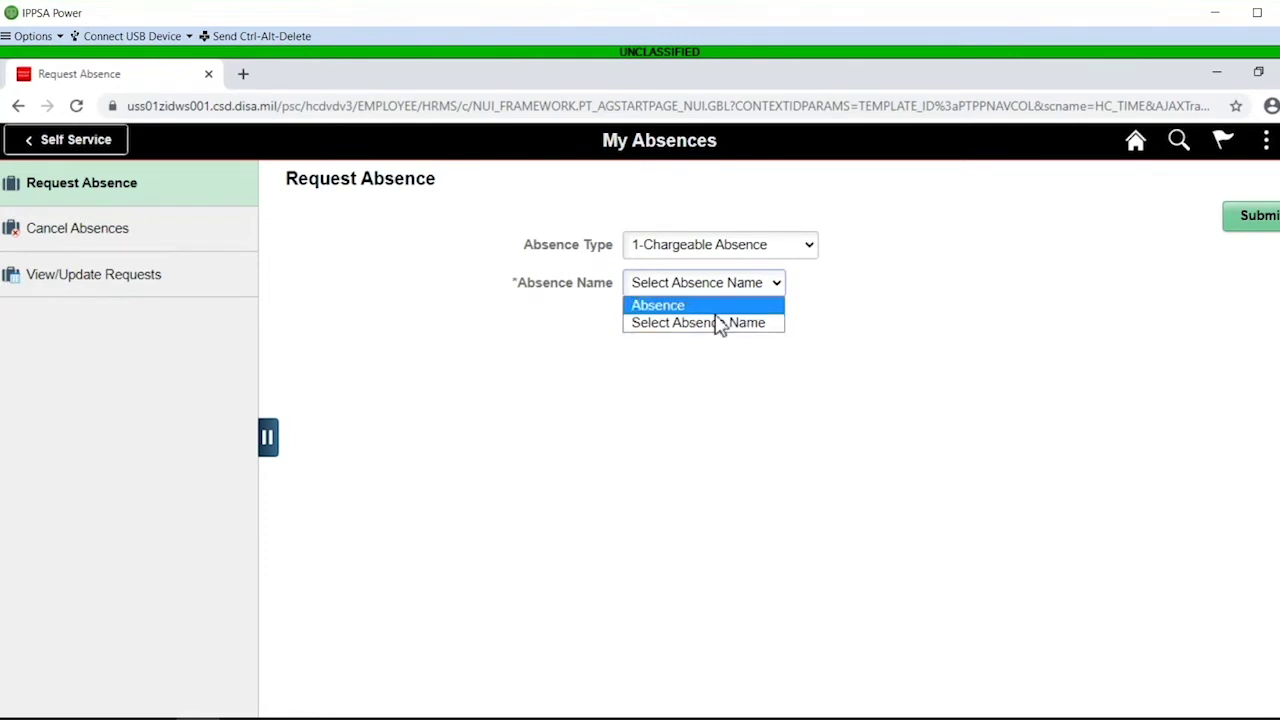
pyautogui.click(715, 310)
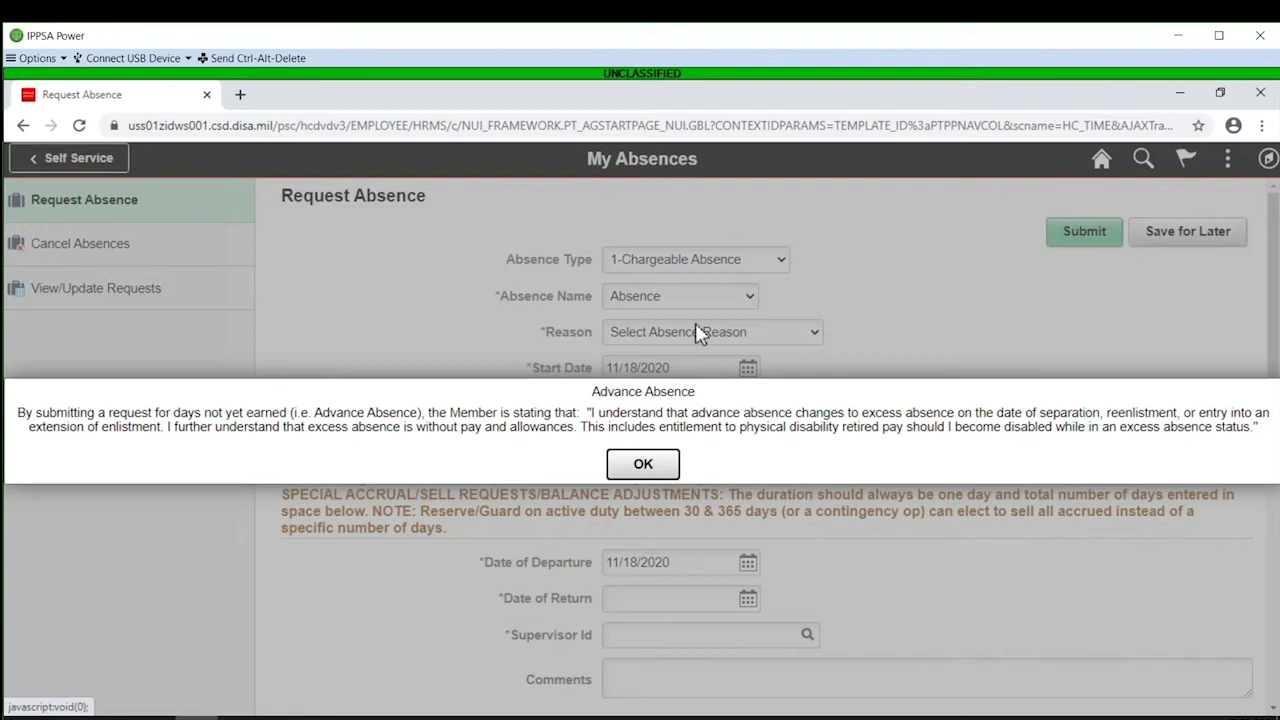
pyautogui.click(655, 466)
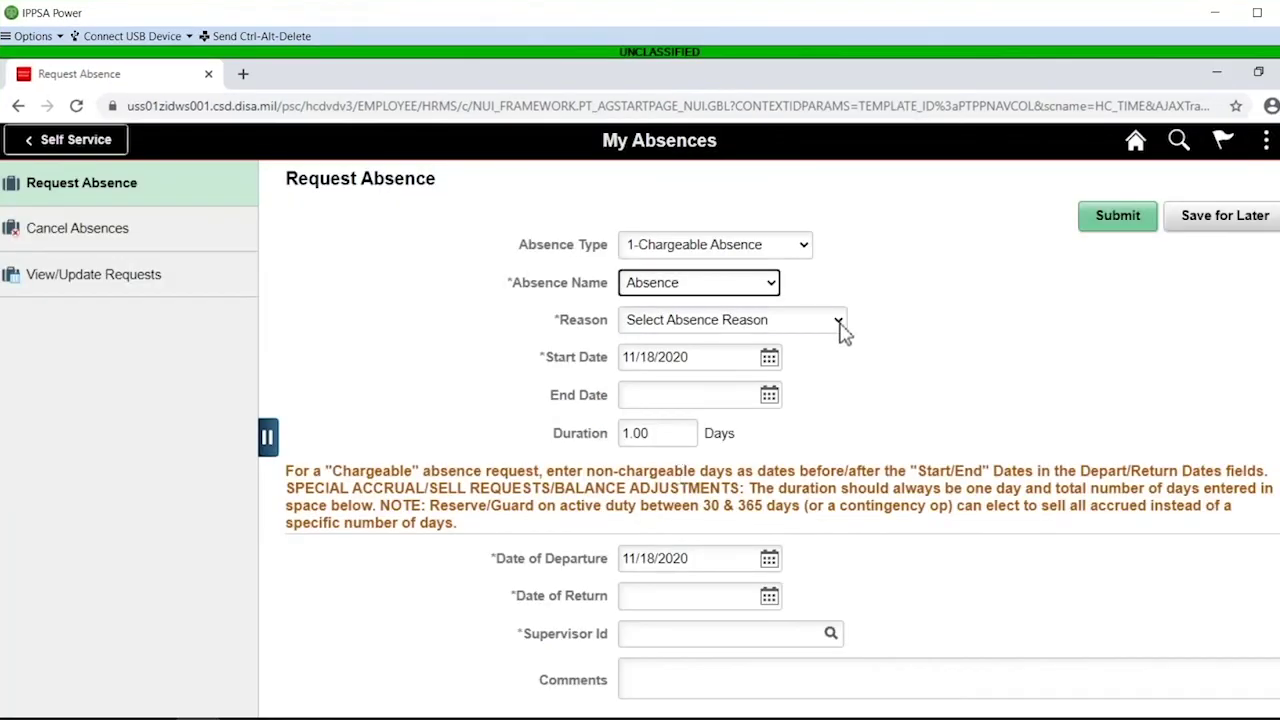
# Set the reason to 01-Annual (Ordinary) Absence after trying and dismissing 03-Emergency Absence
pyautogui.click(837, 322)
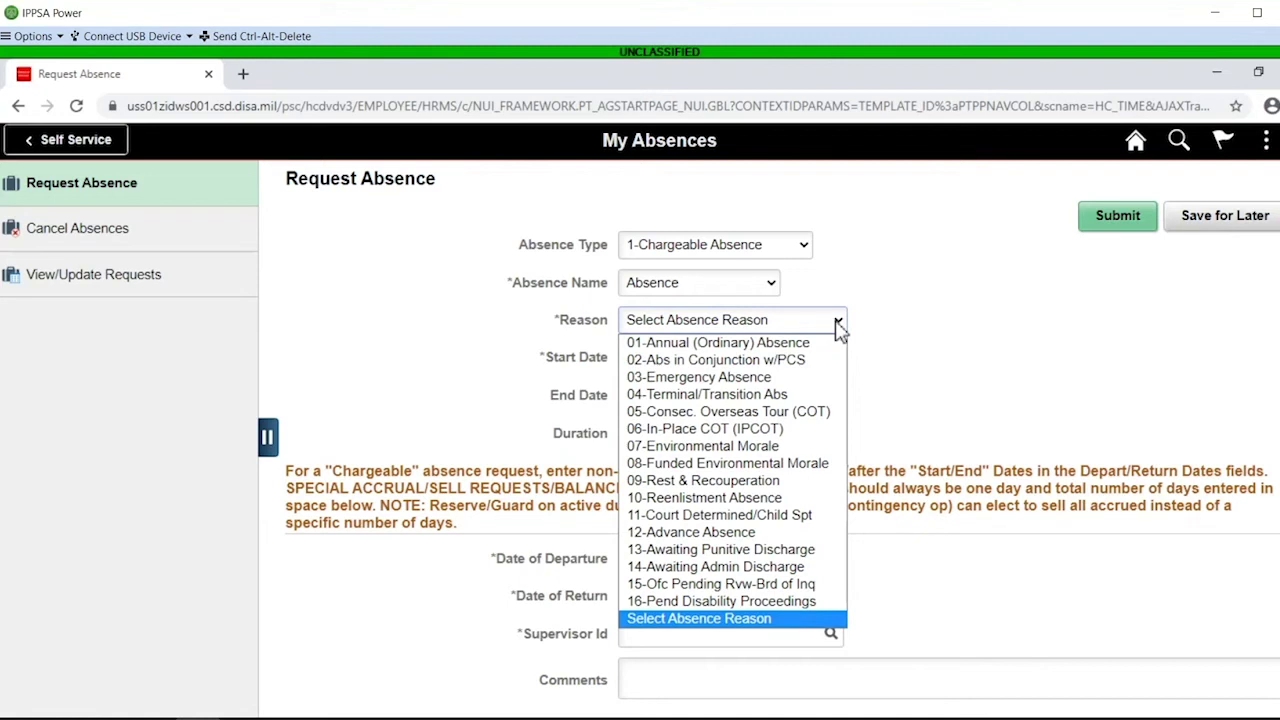
pyautogui.click(665, 378)
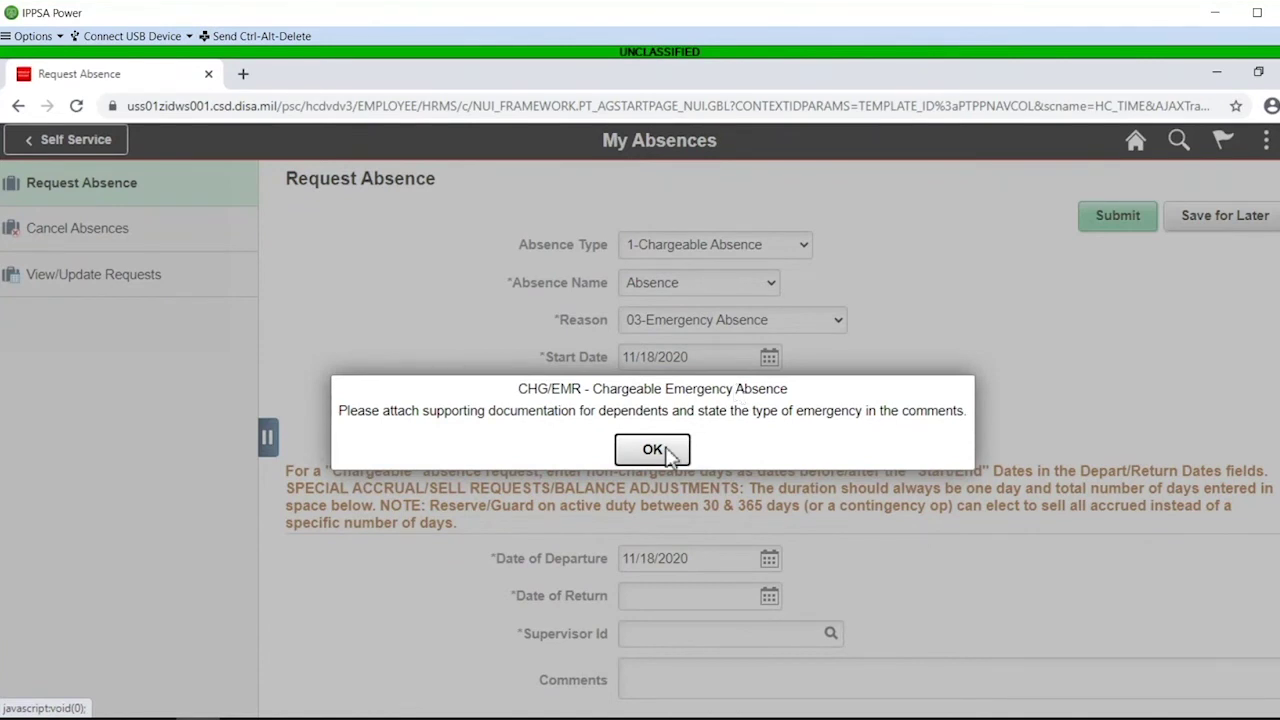
pyautogui.click(655, 453)
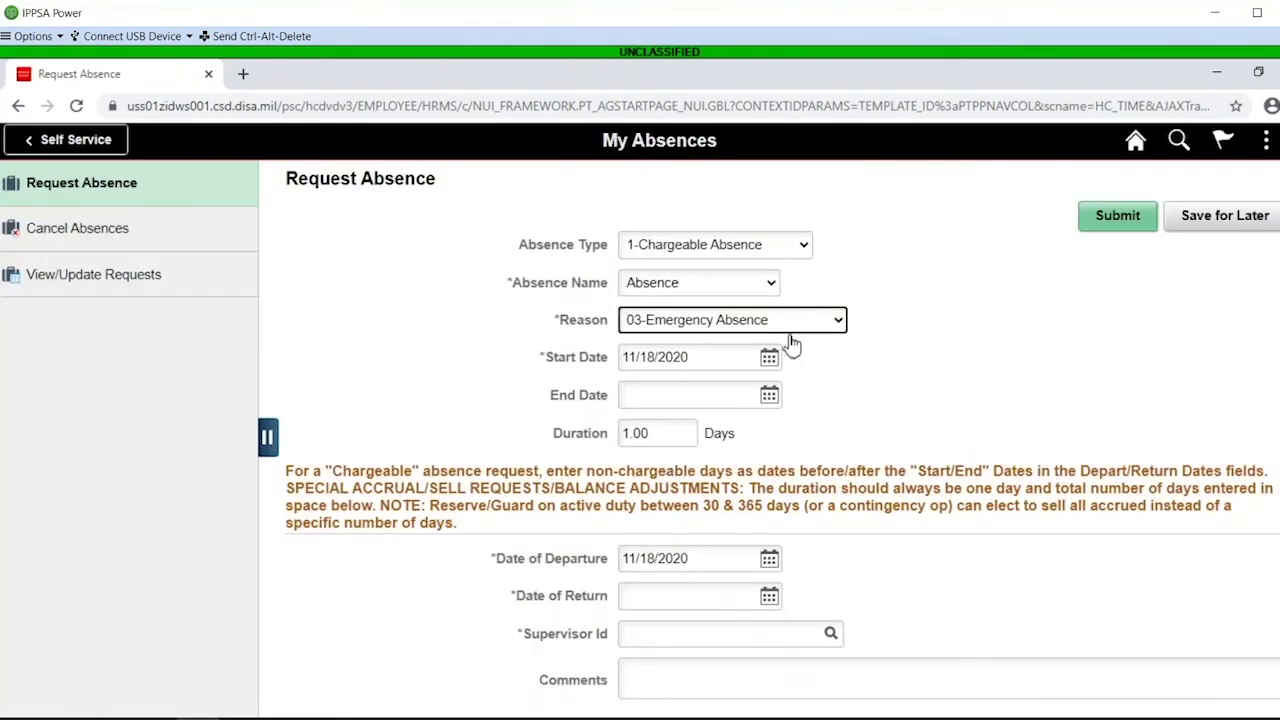
pyautogui.click(791, 327)
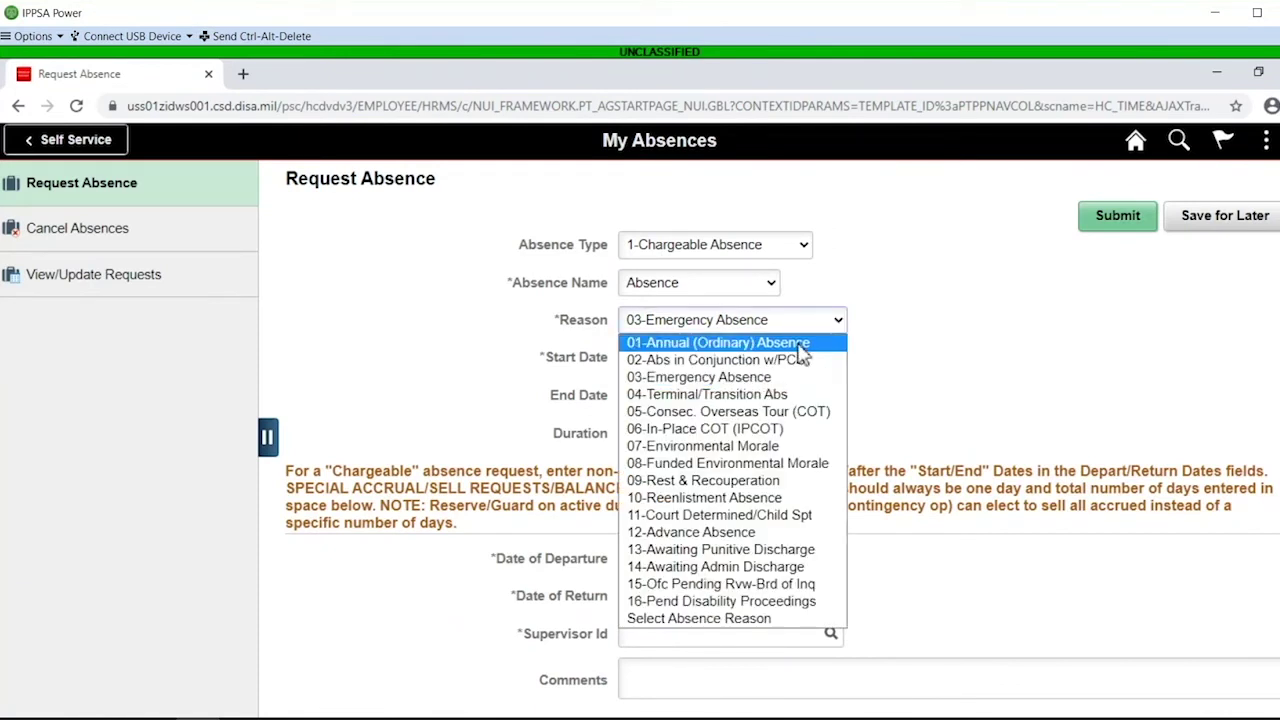
pyautogui.click(803, 350)
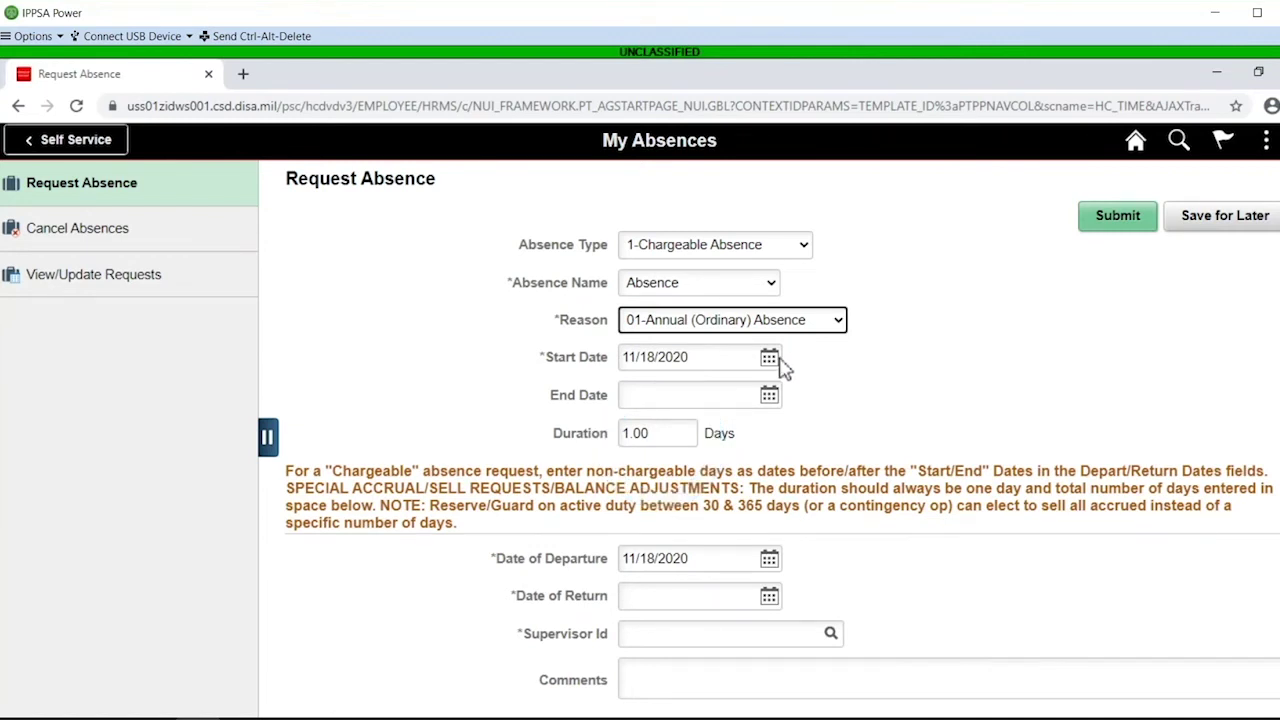
# Set the absence start date to 11/26/2020 with a duration of 5 days
pyautogui.click(769, 358)
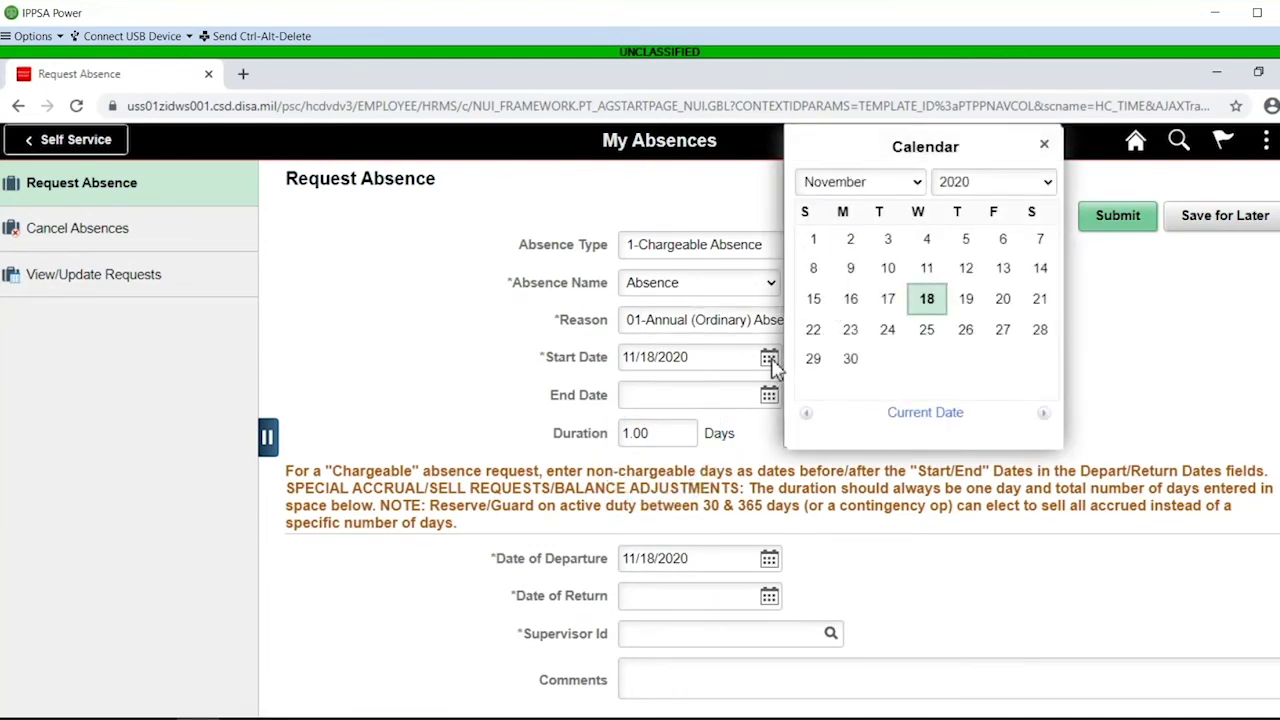
pyautogui.click(965, 331)
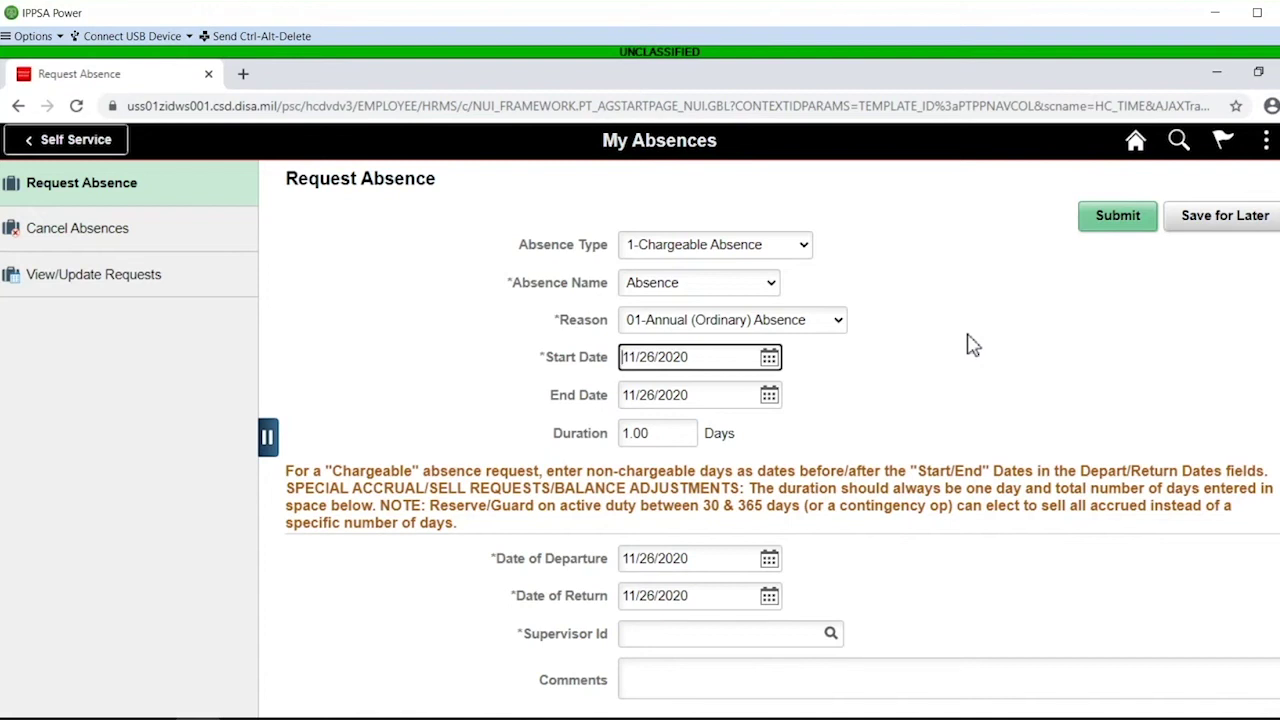
pyautogui.click(659, 437)
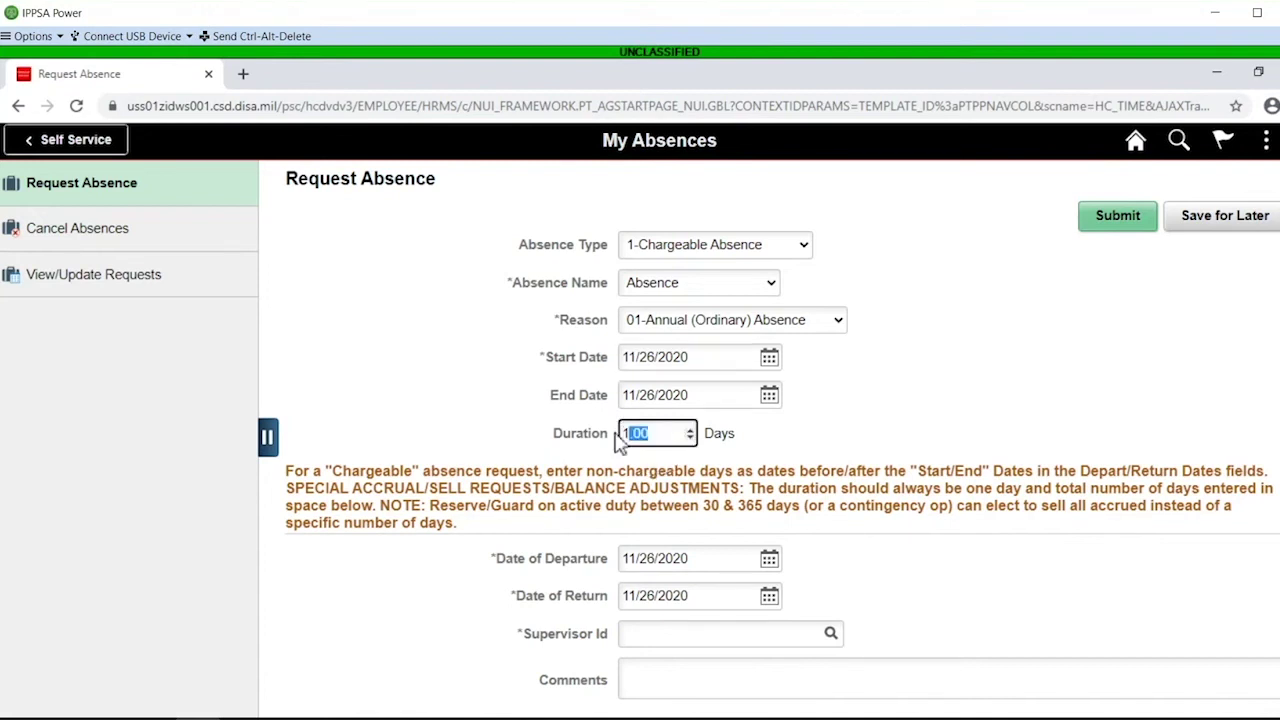
pyautogui.write('5')
pyautogui.press('Tab')
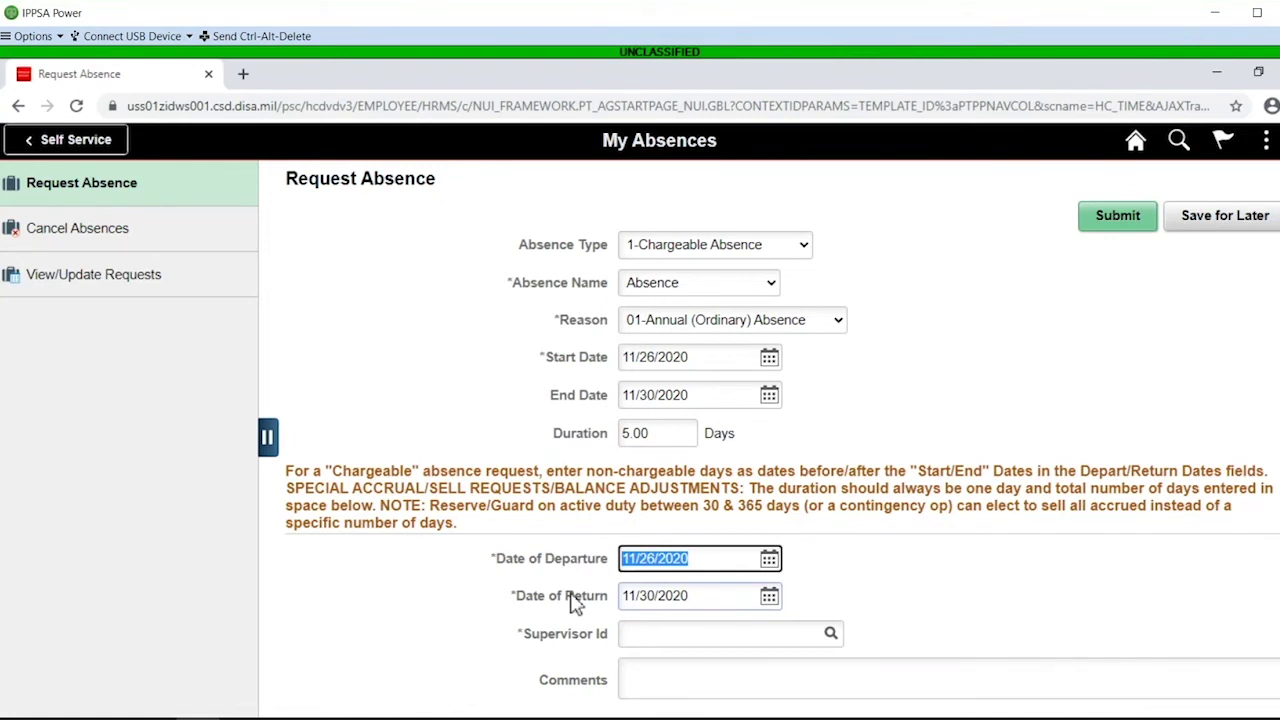
# Set the Date of Departure to 11/25/2020 and keep the Date of Return at 11/30/2020
pyautogui.click(770, 561)
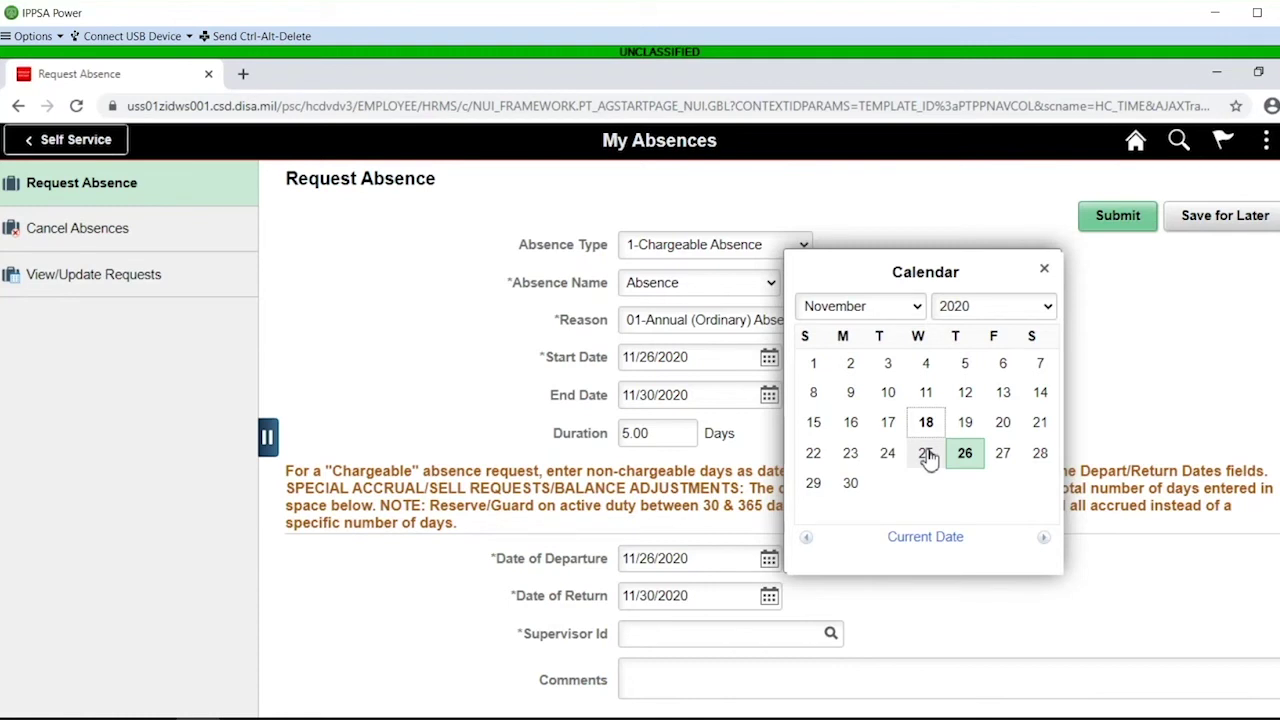
pyautogui.click(926, 454)
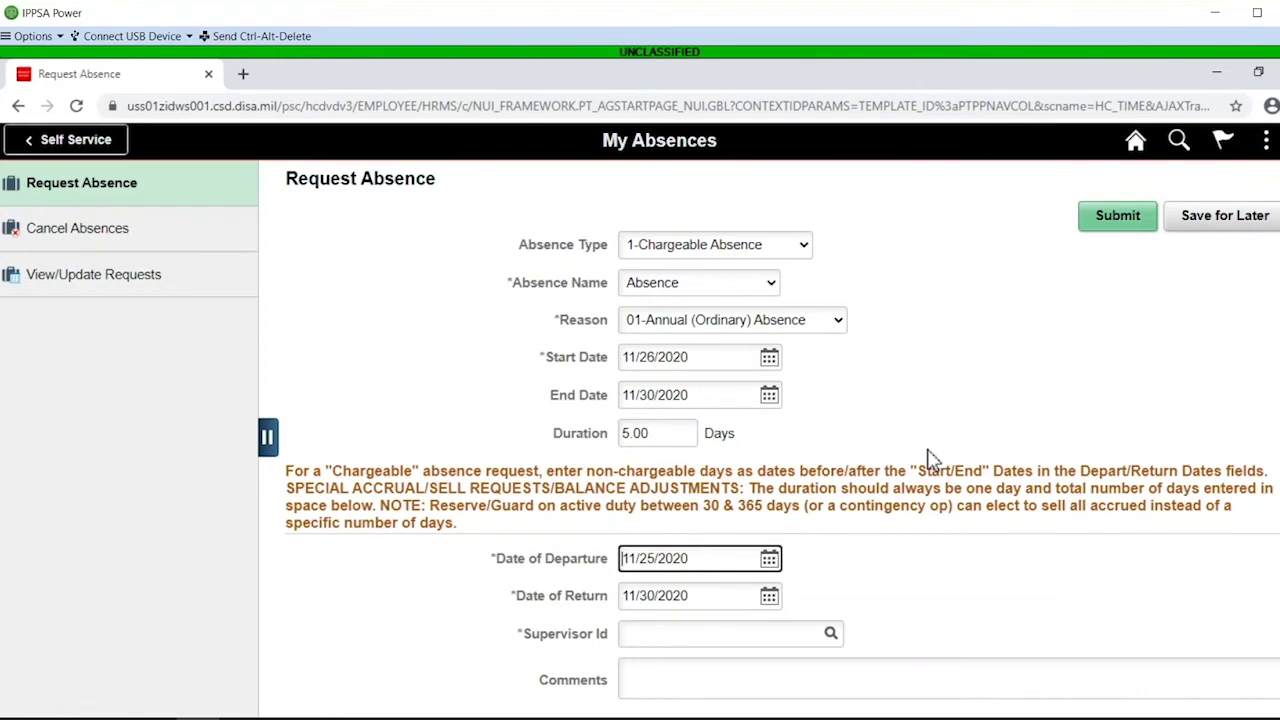
pyautogui.click(769, 562)
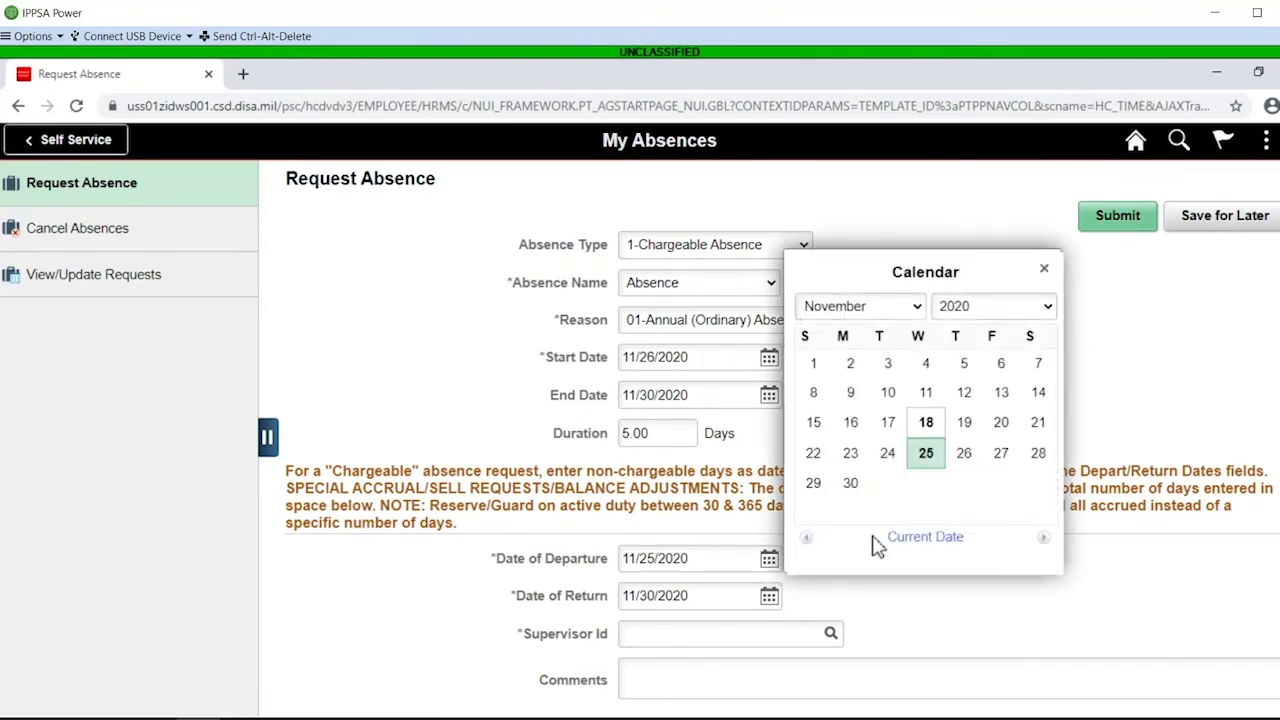
pyautogui.click(1001, 455)
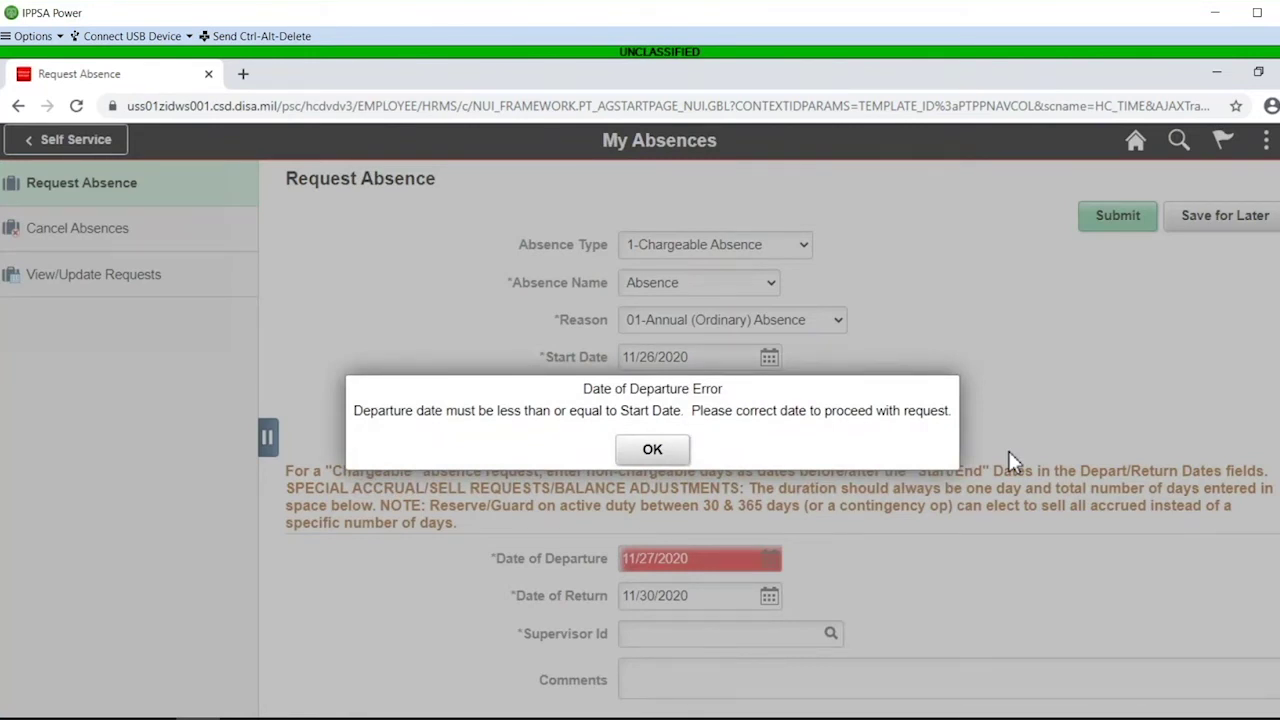
pyautogui.click(652, 449)
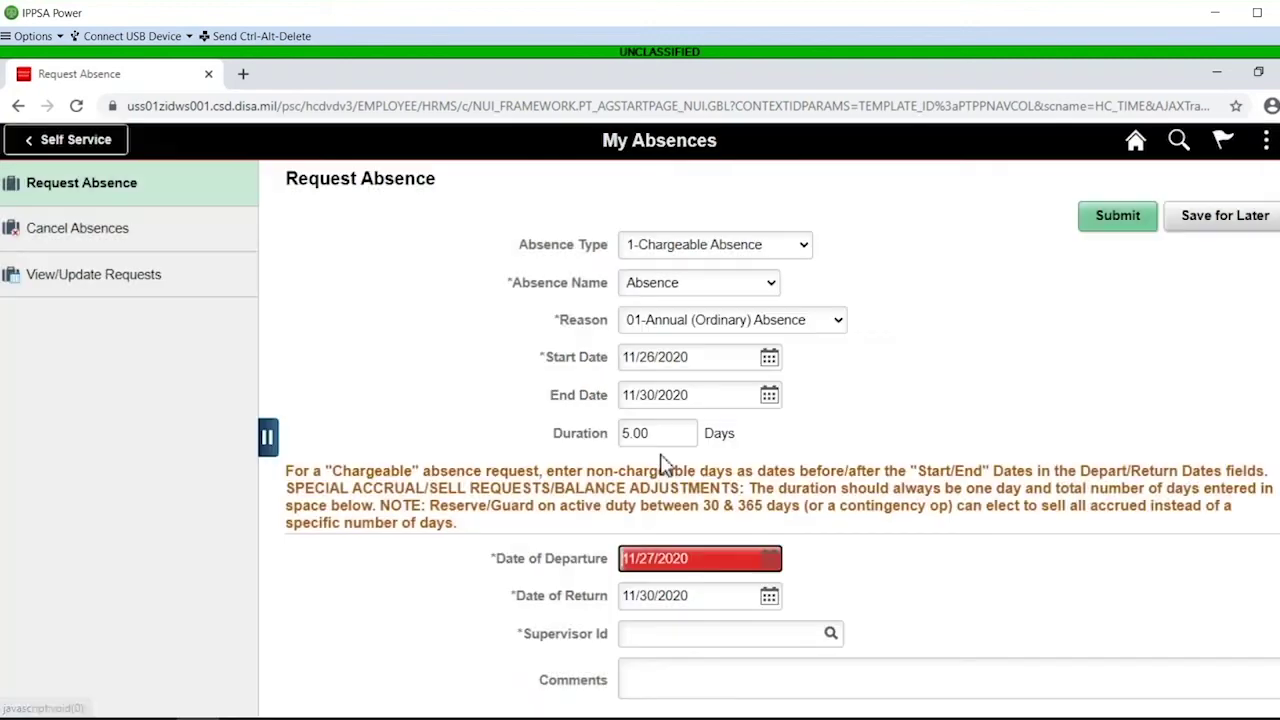
pyautogui.click(771, 568)
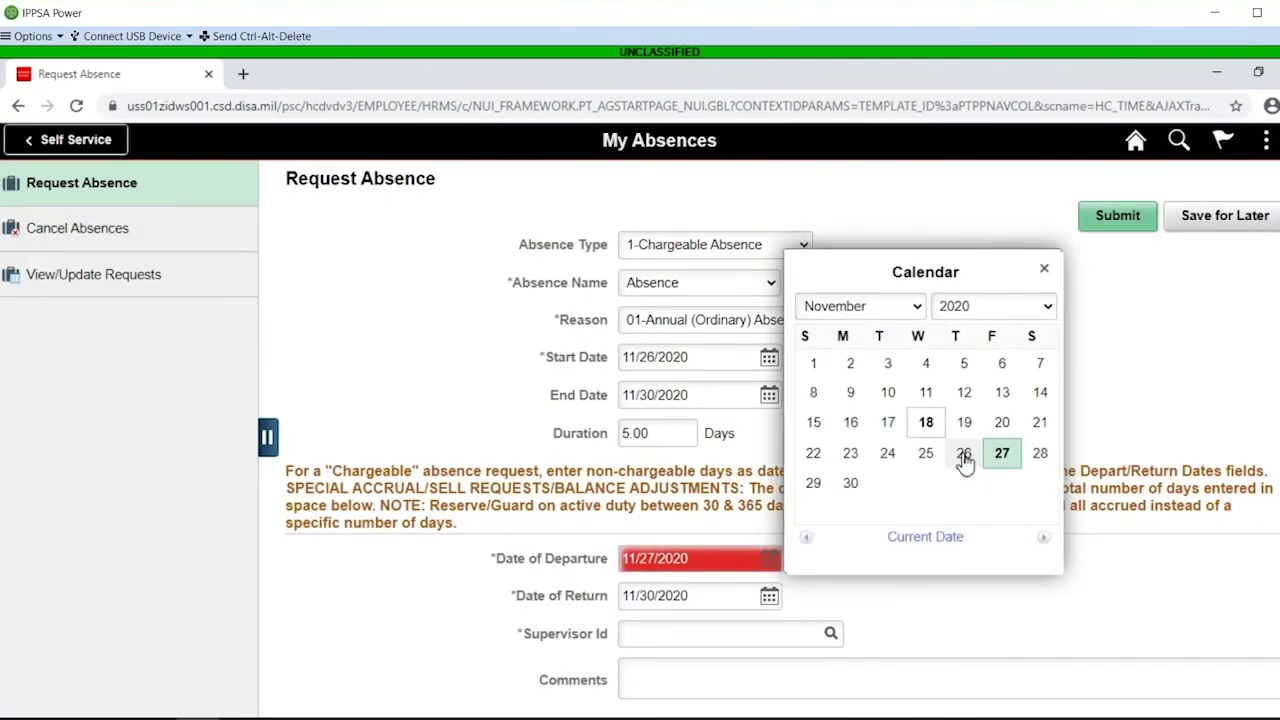
pyautogui.click(927, 455)
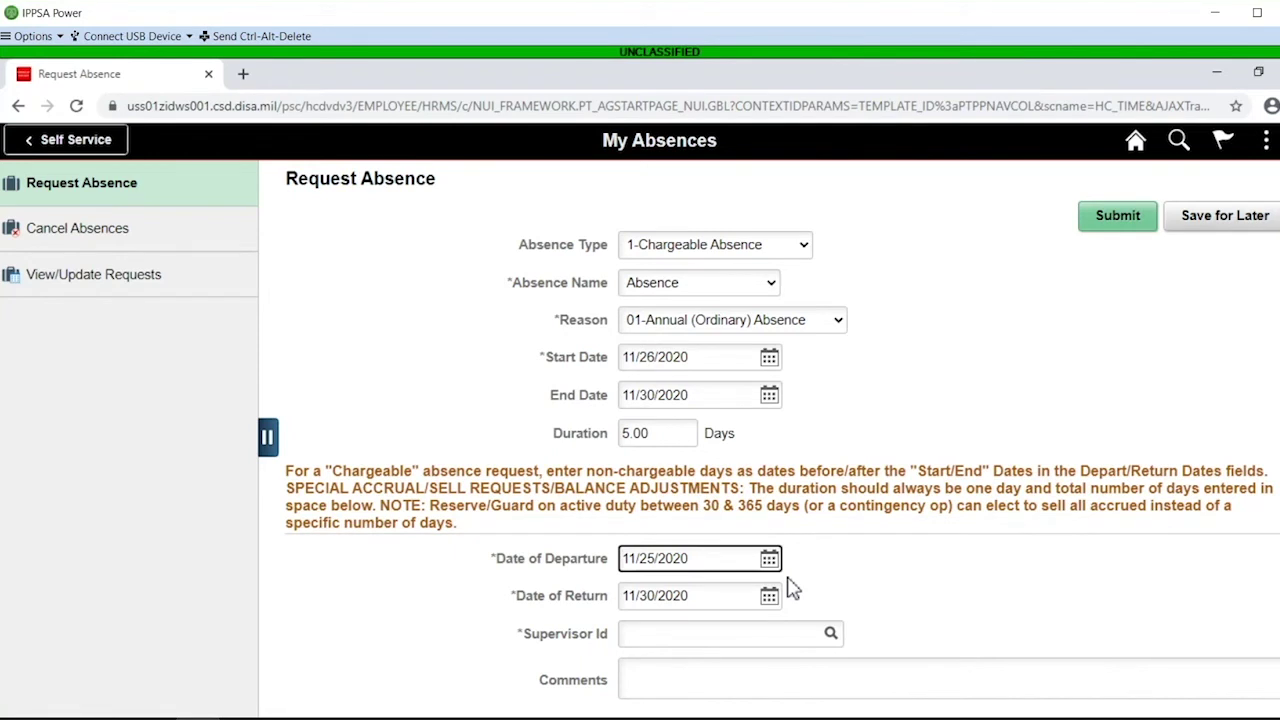
pyautogui.click(768, 604)
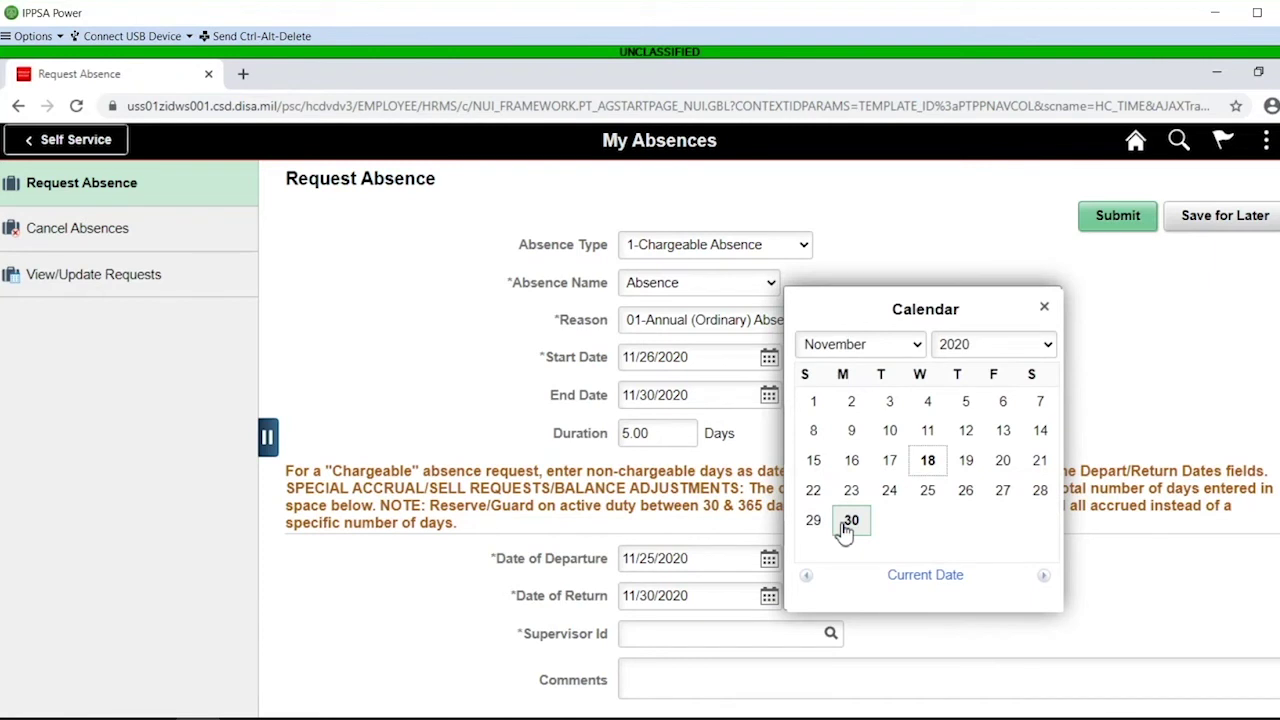
pyautogui.click(851, 521)
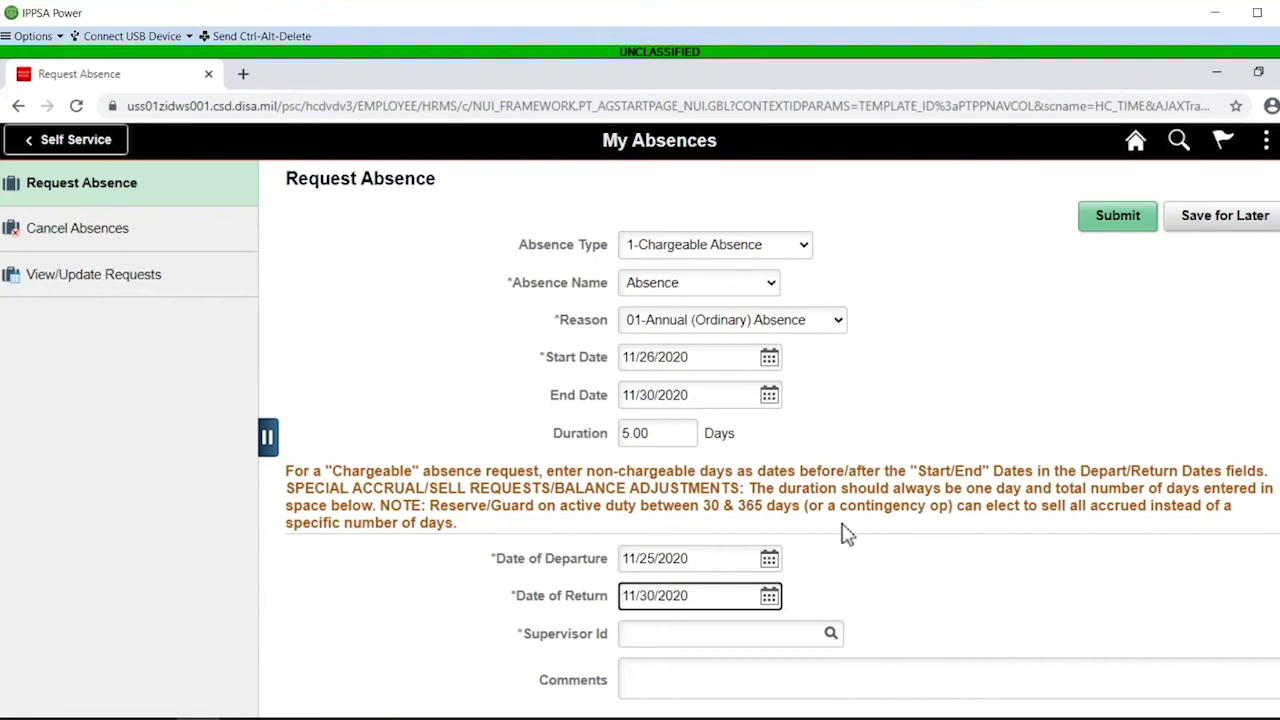
pyautogui.scroll(-2, 910, 594)
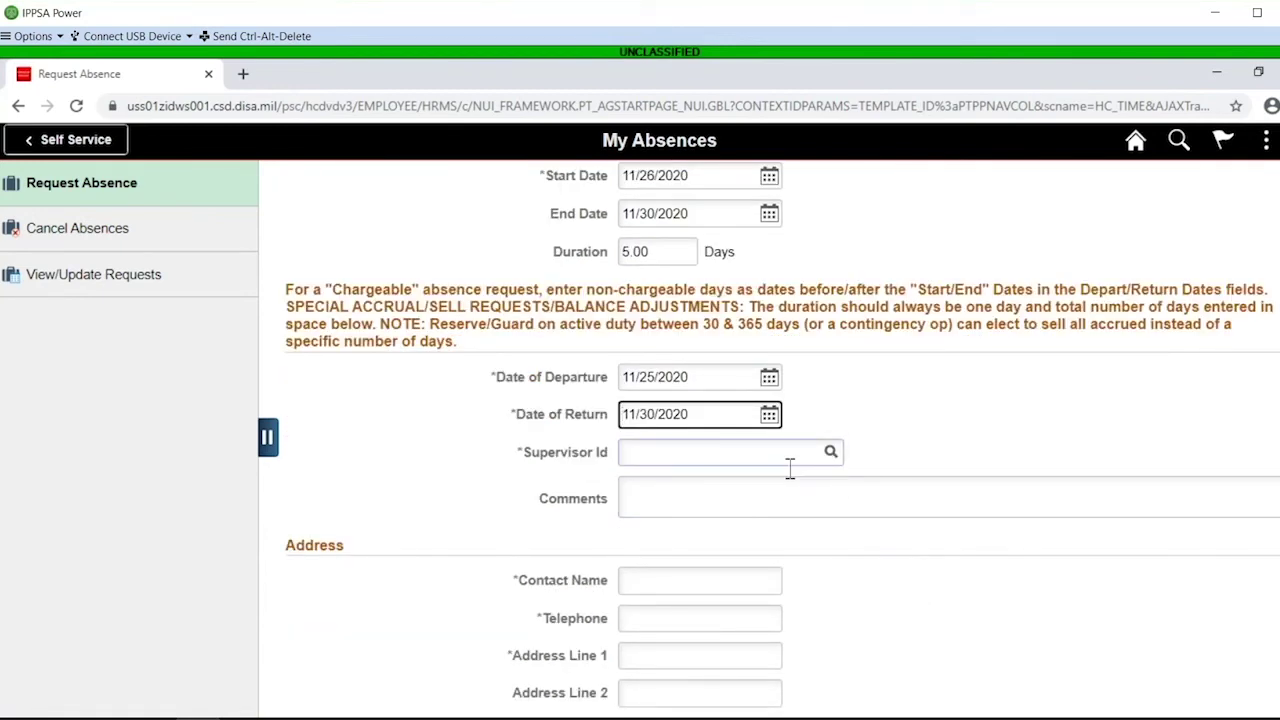
# Use the Supervisor Id lookup to fill in the first listed supervisor
pyautogui.click(831, 458)
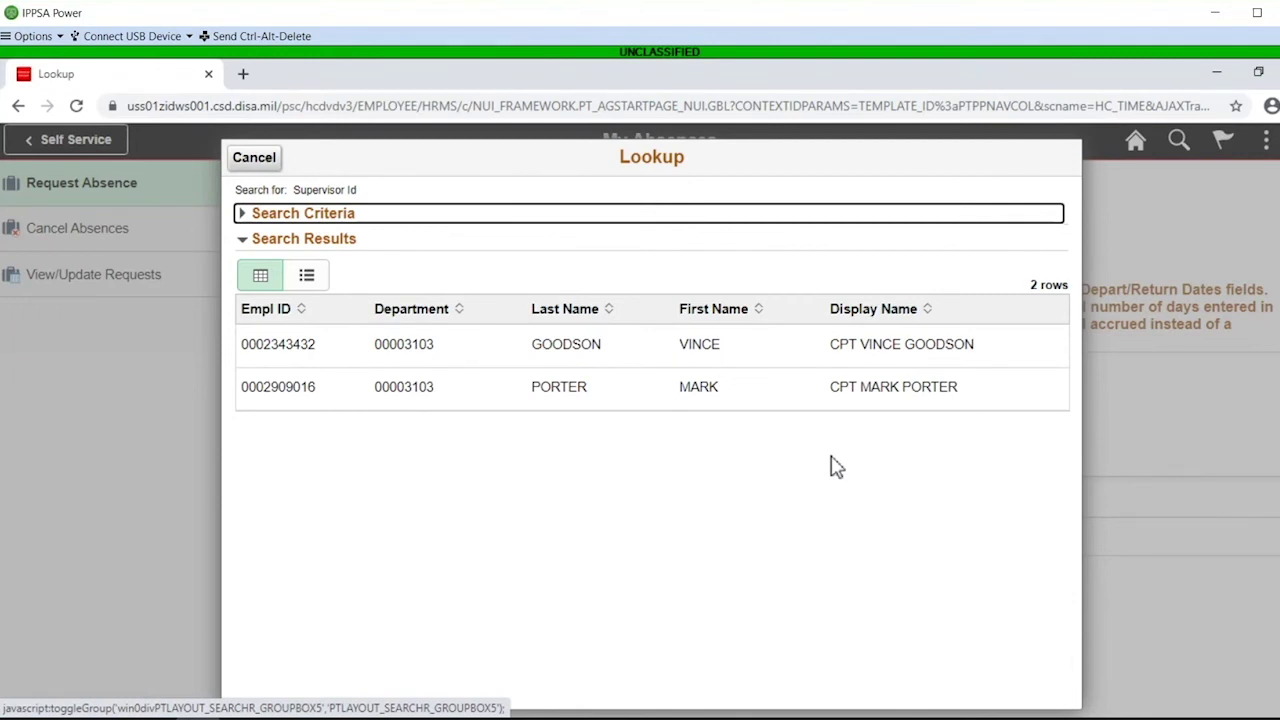
pyautogui.click(817, 370)
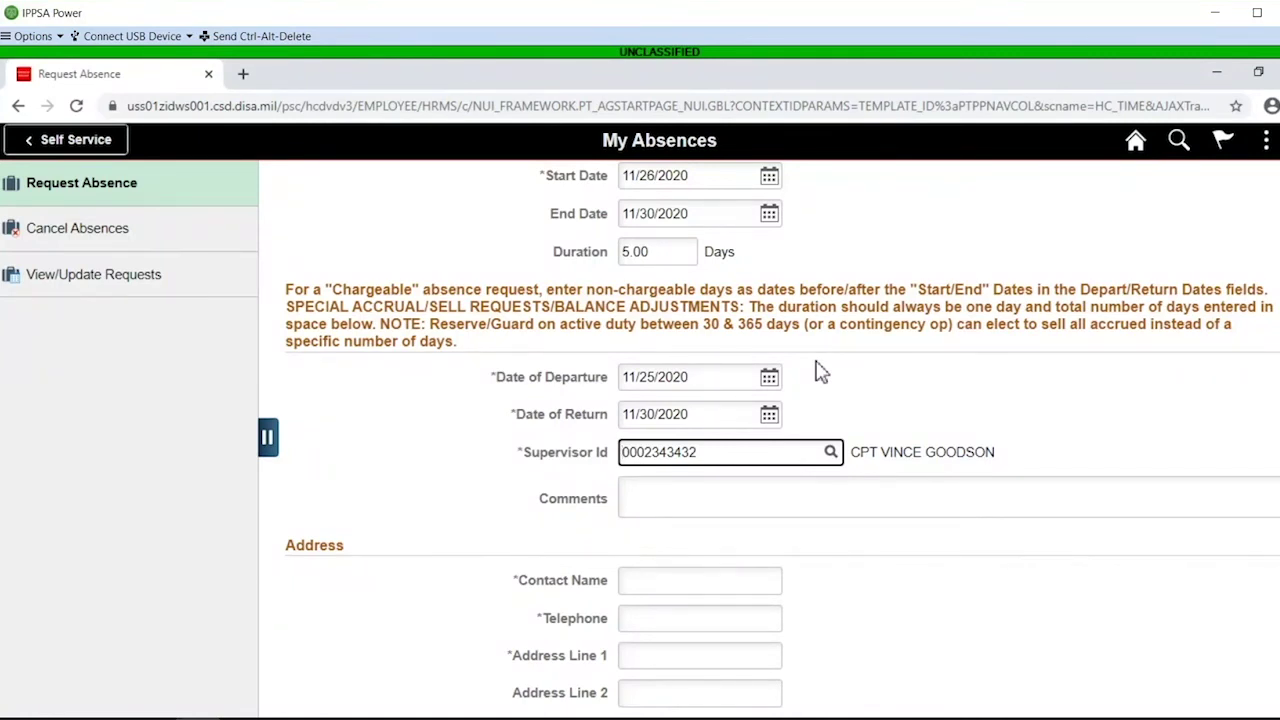
pyautogui.click(740, 508)
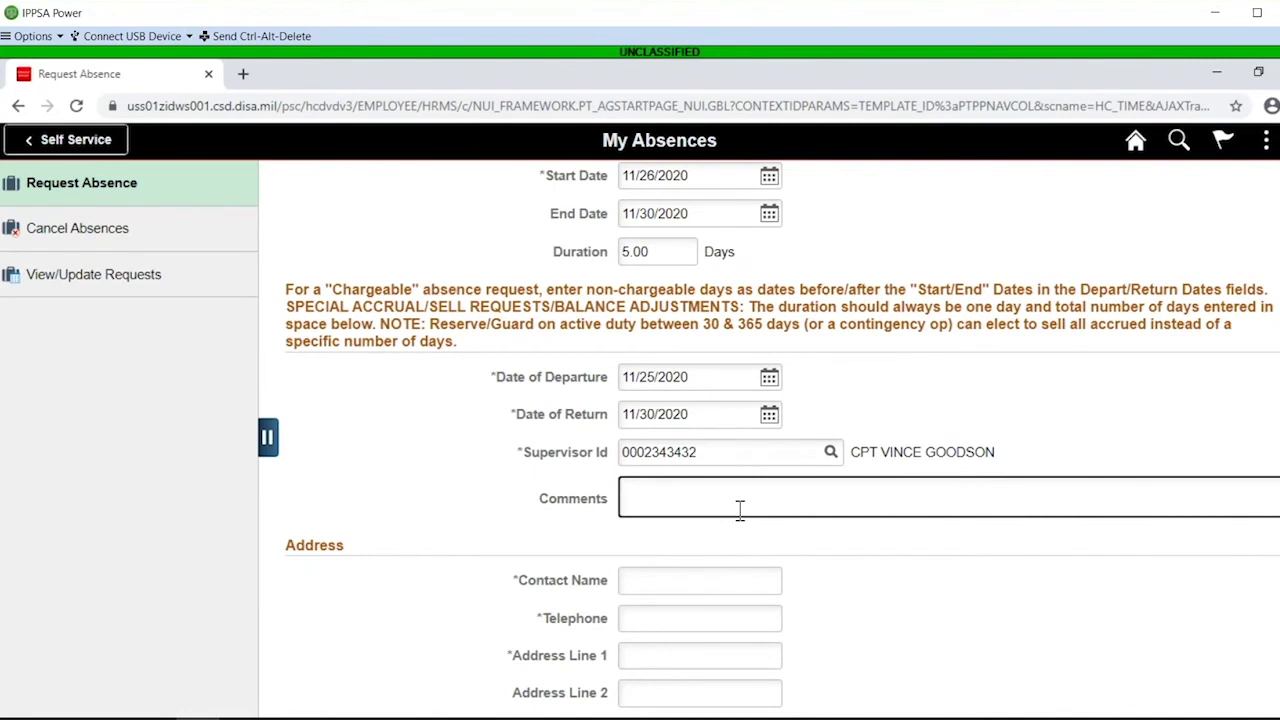
# Enter the comment 'Thanksgiving celebration'
pyautogui.write('Thanksgiving celeb')
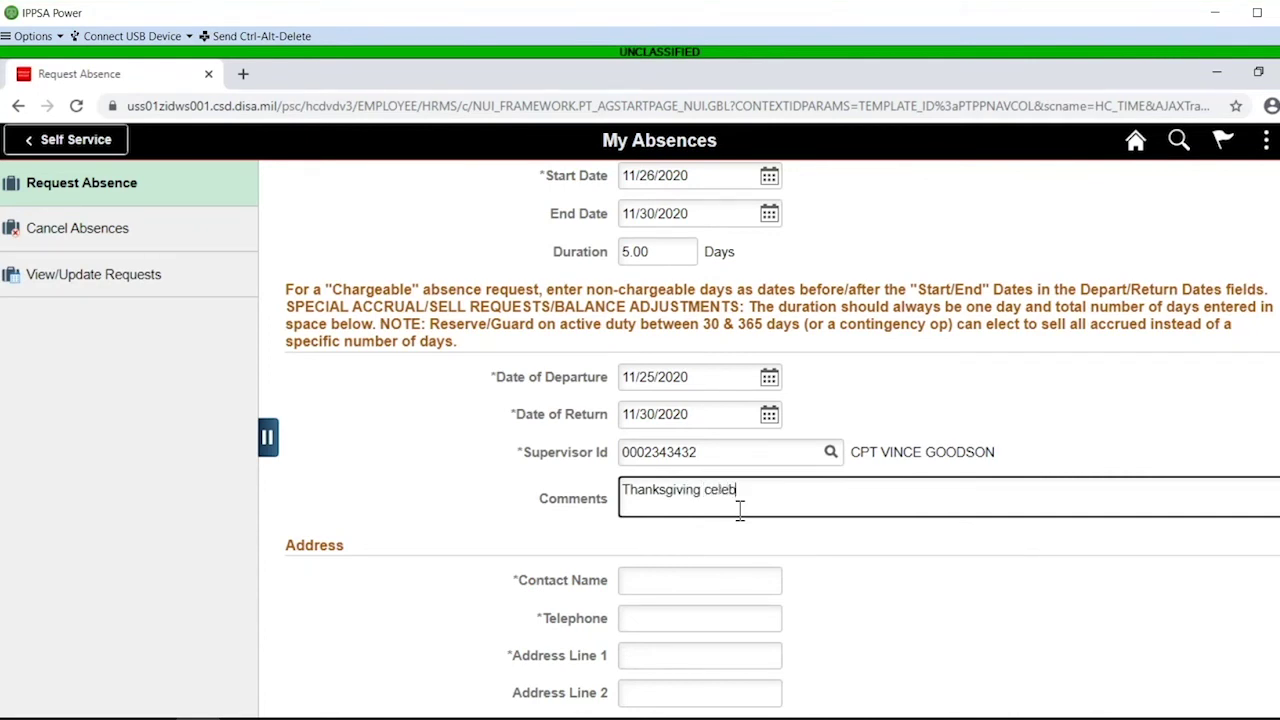
pyautogui.write('ration')
# Fill in the leave contact's name, telephone number and first address line
pyautogui.press('Tab')
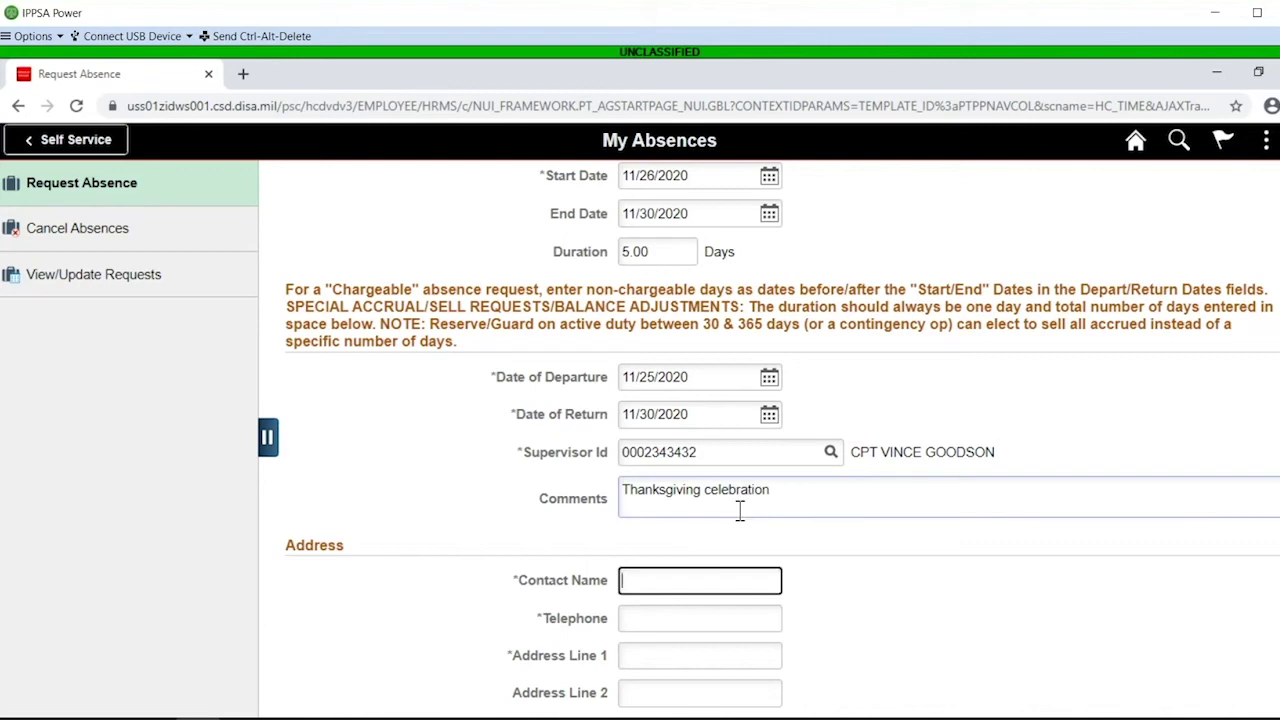
pyautogui.scroll(-2, 745, 515)
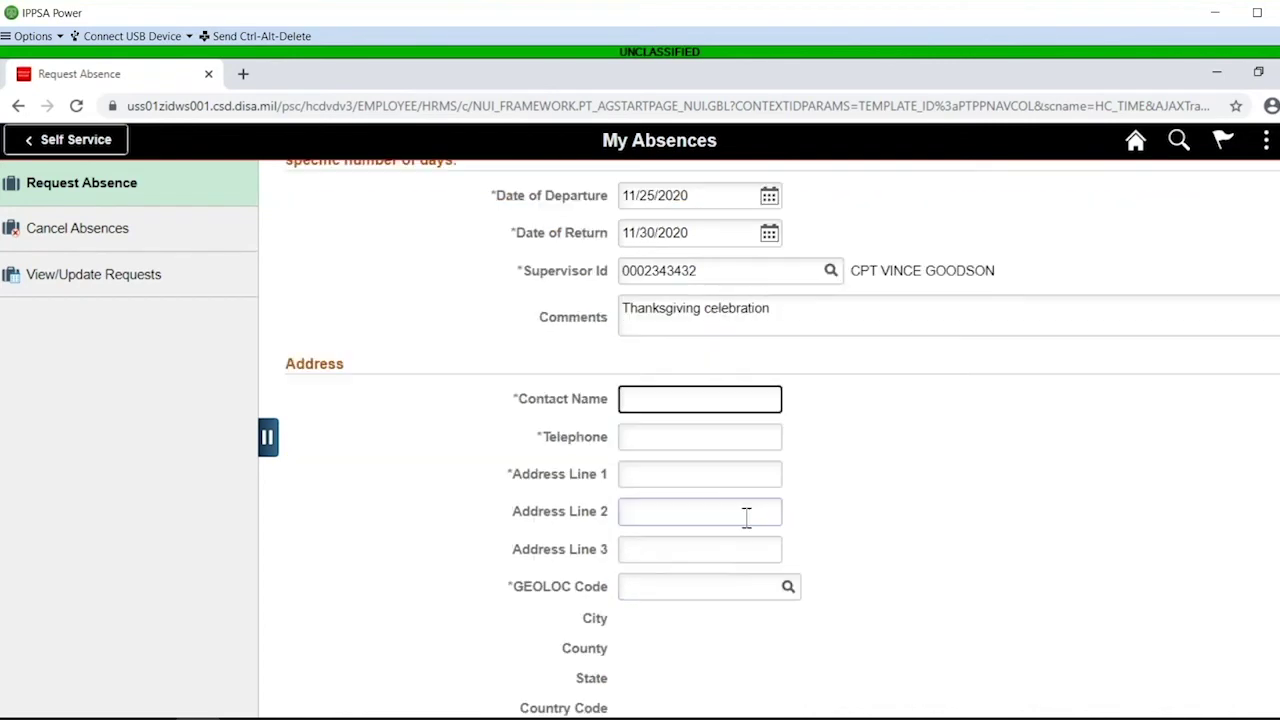
pyautogui.scroll(-1, 745, 515)
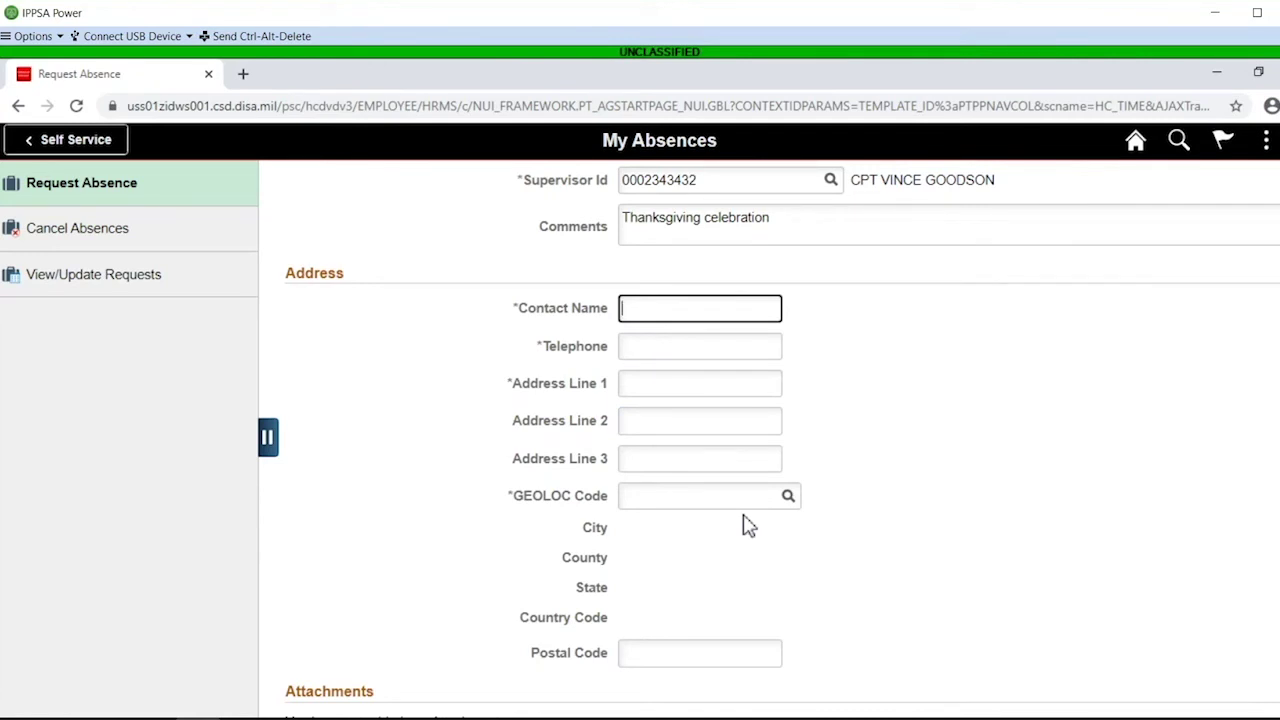
pyautogui.press('Tab')
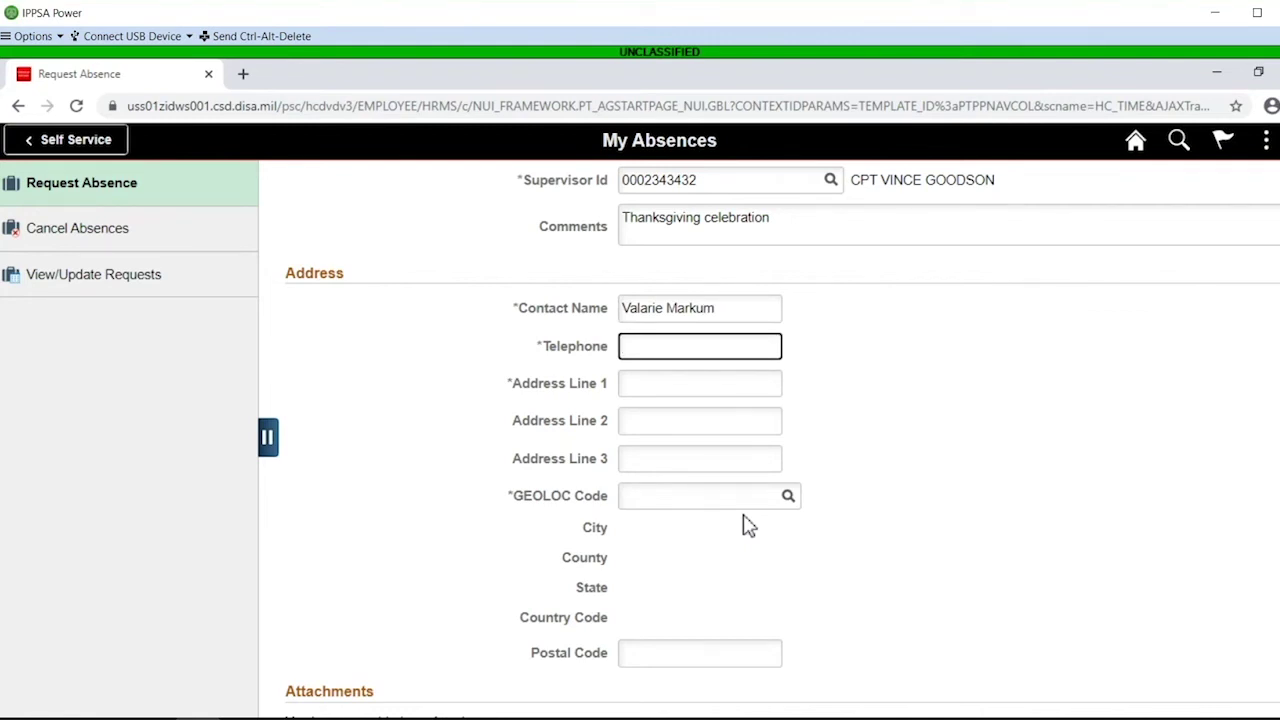
pyautogui.write('555/798-6532')
pyautogui.press('Tab')
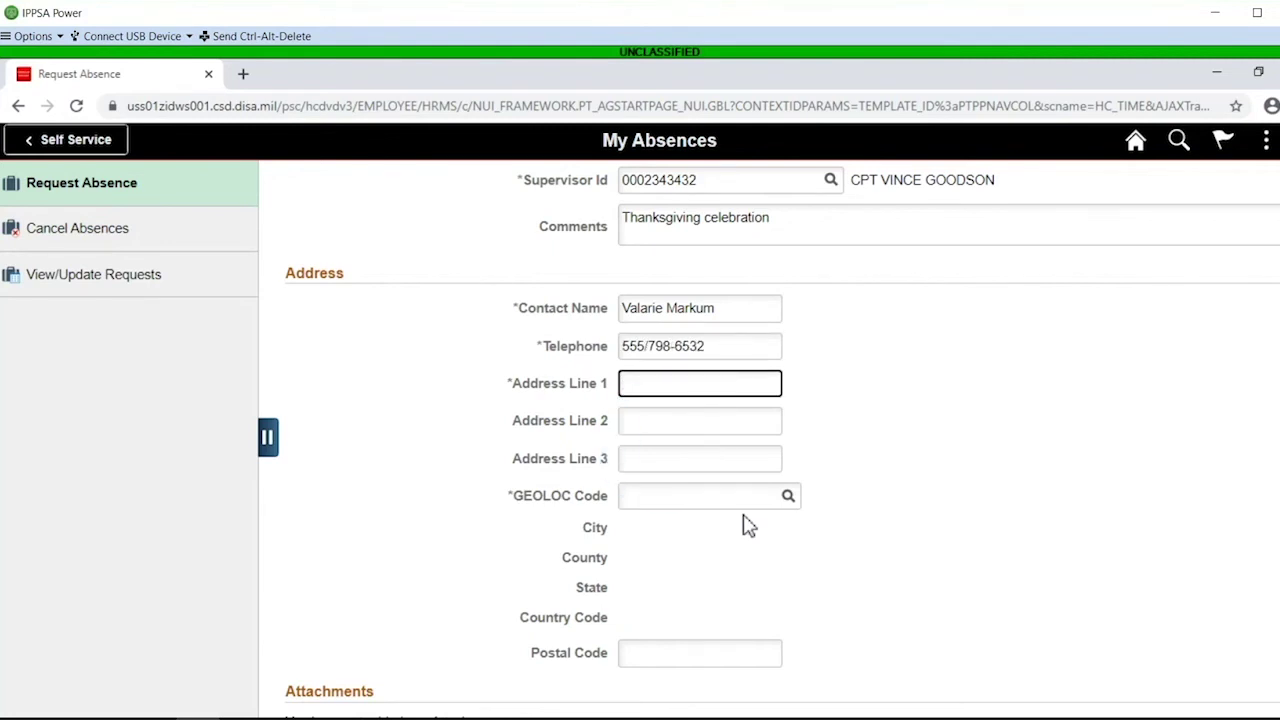
pyautogui.press('Tab')
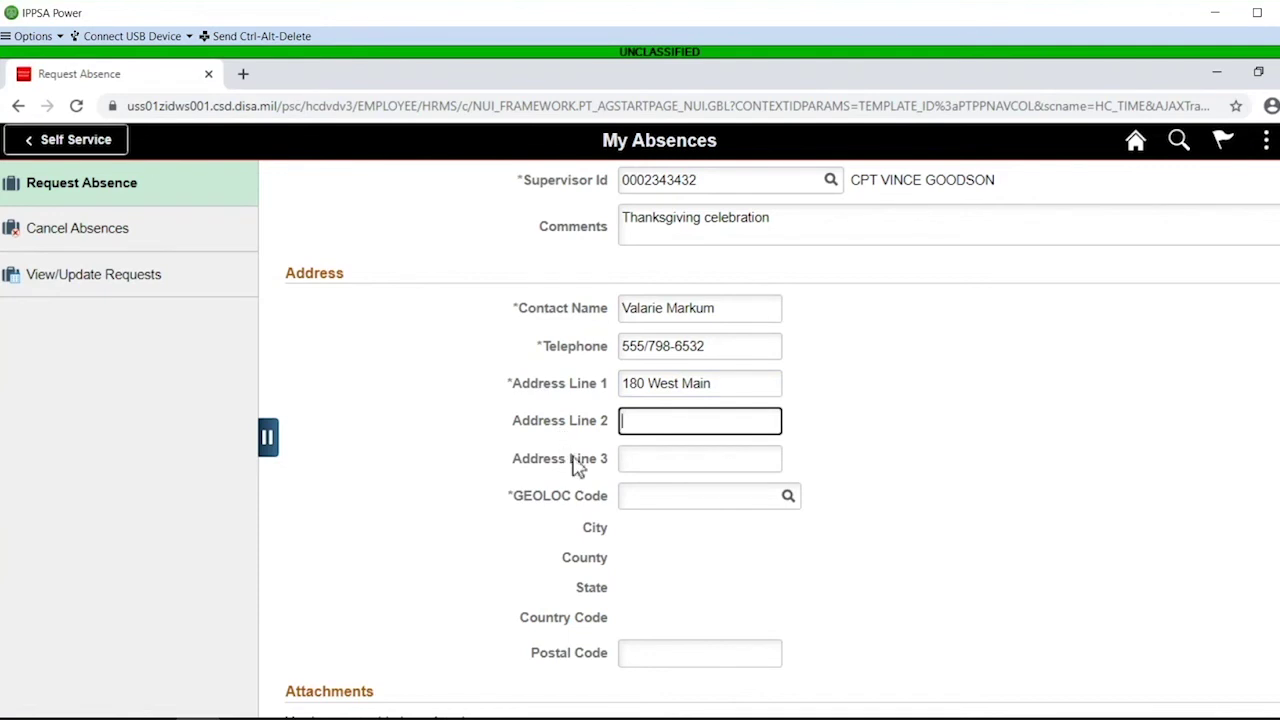
pyautogui.click(643, 496)
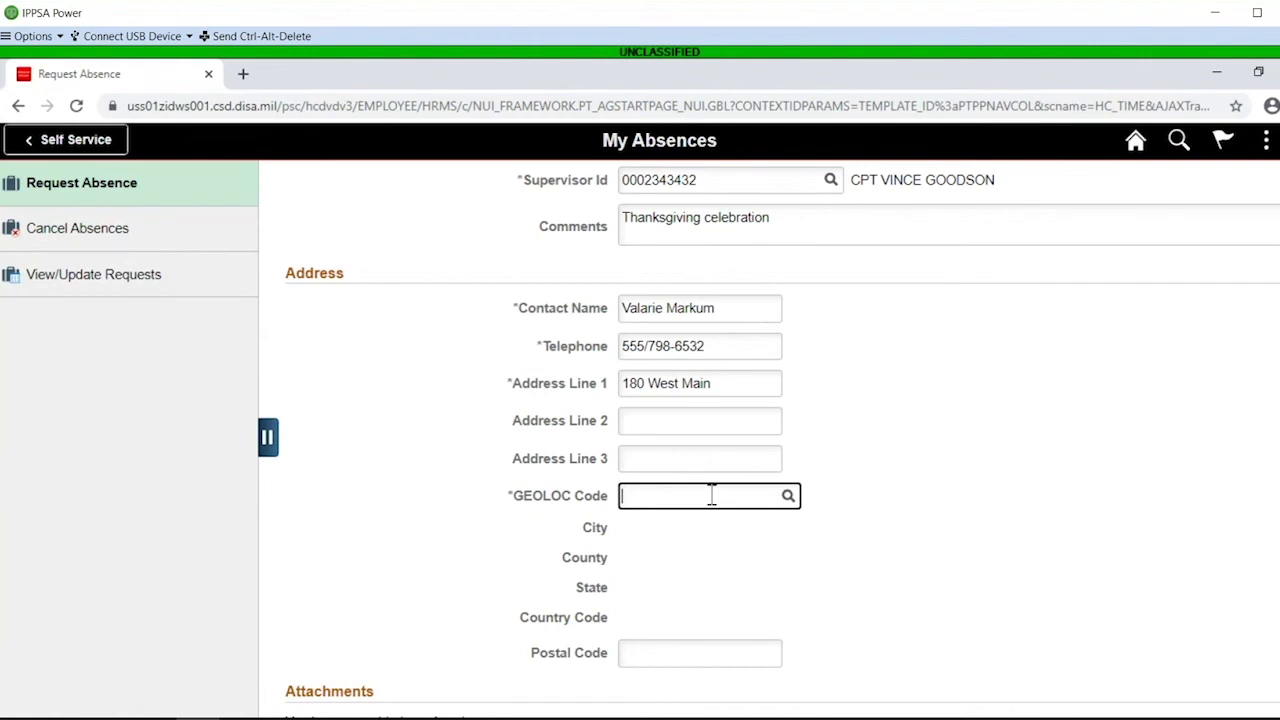
# Set the GEOLOC code to Weatherford, OK via lookup (state 'ok', city 'weat') and enter the postal code
pyautogui.click(790, 498)
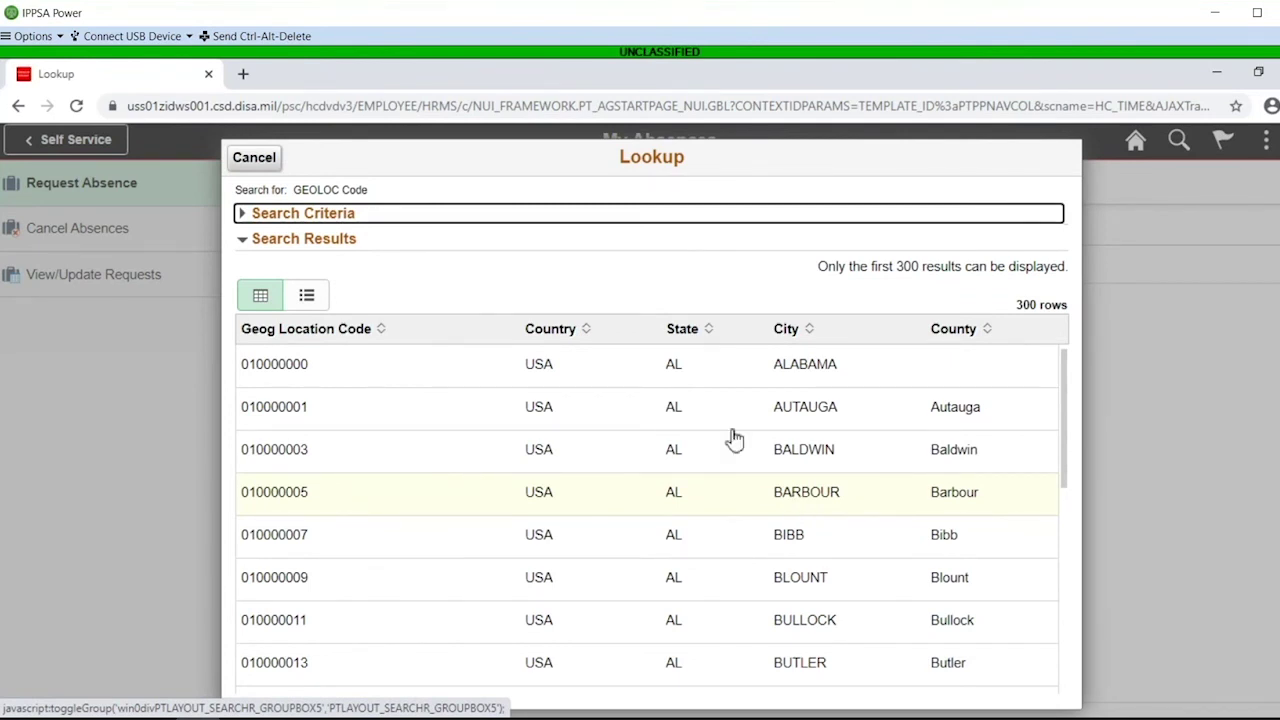
pyautogui.click(242, 218)
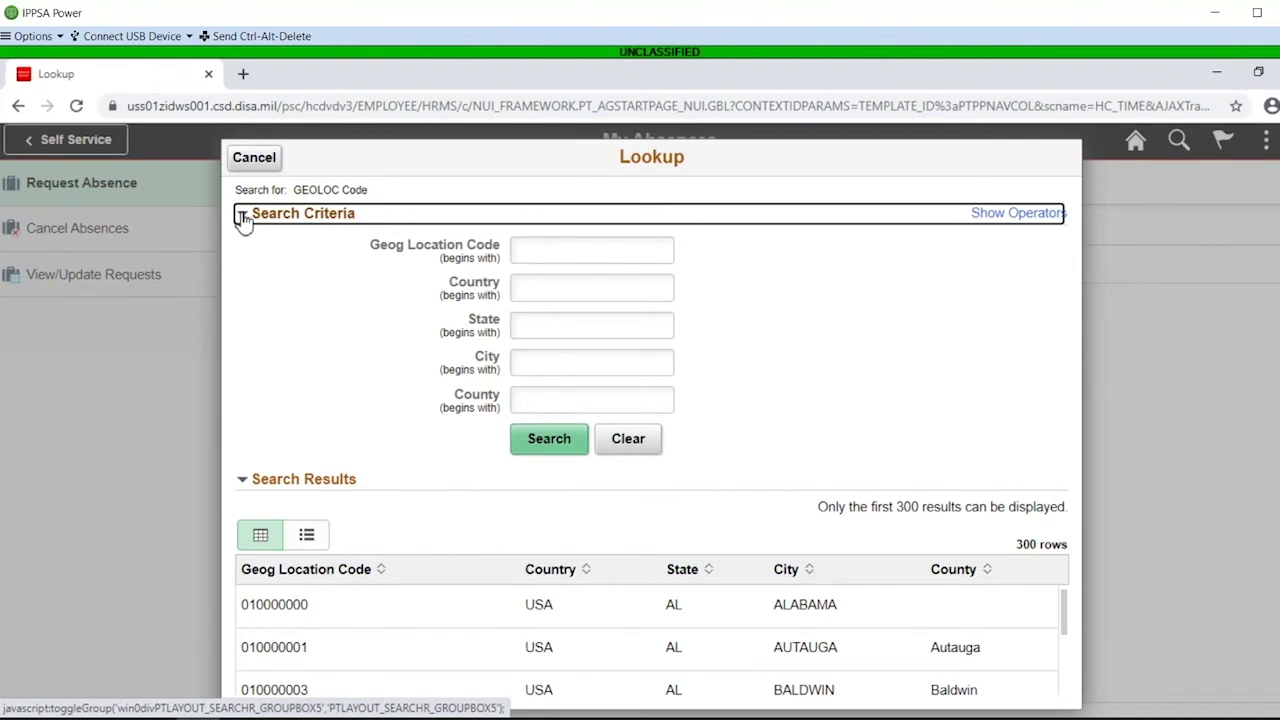
pyautogui.click(548, 332)
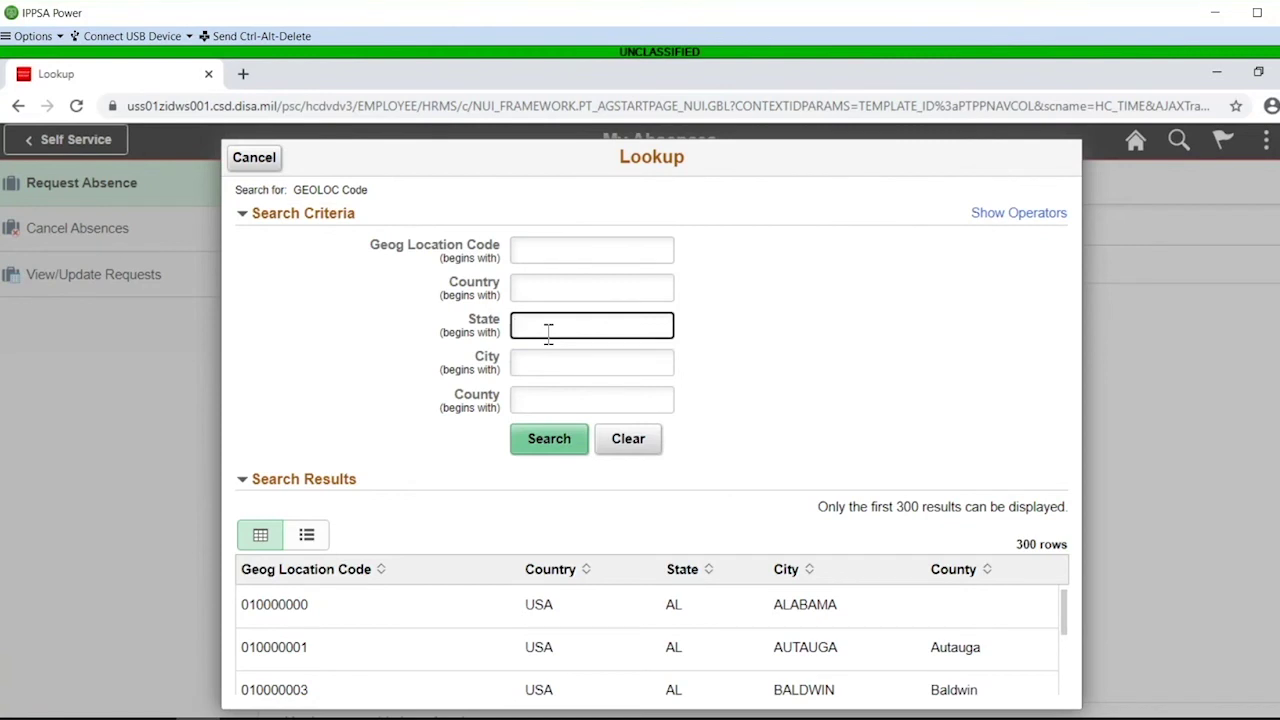
pyautogui.write('ok')
pyautogui.press('Tab')
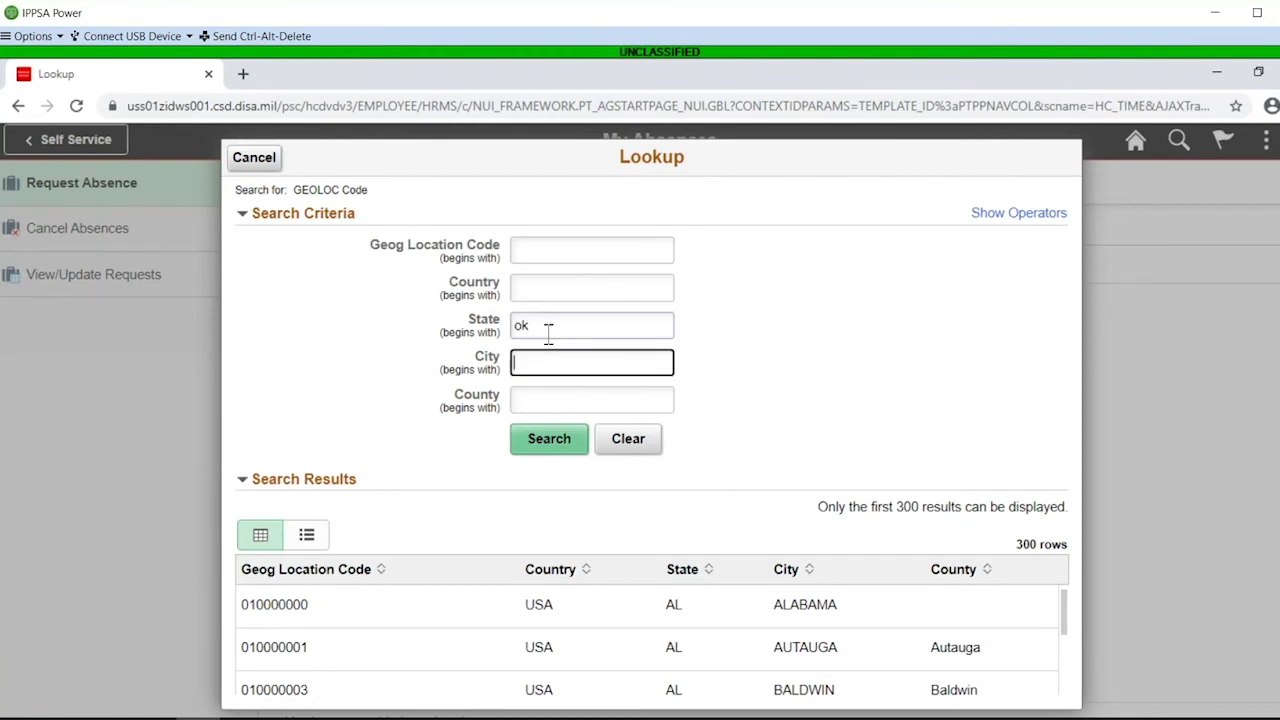
pyautogui.write('weat')
pyautogui.press('Return')
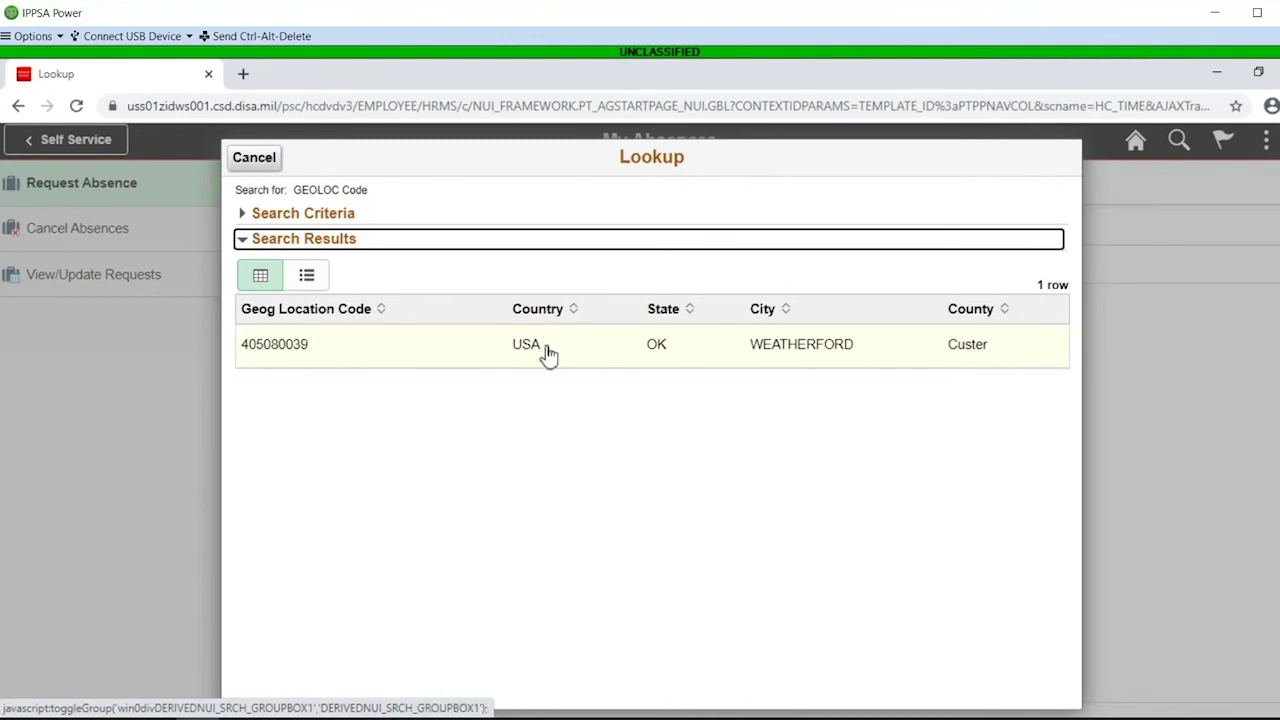
pyautogui.click(548, 354)
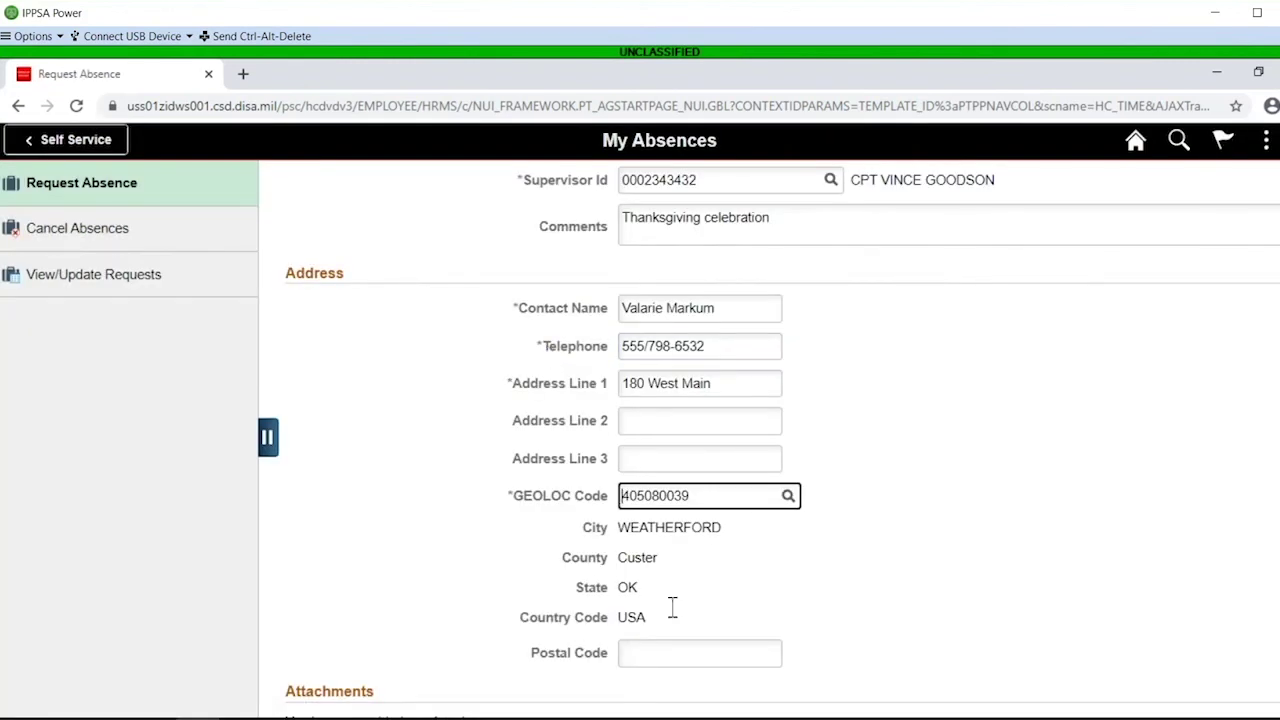
pyautogui.click(664, 653)
pyautogui.write('73089')
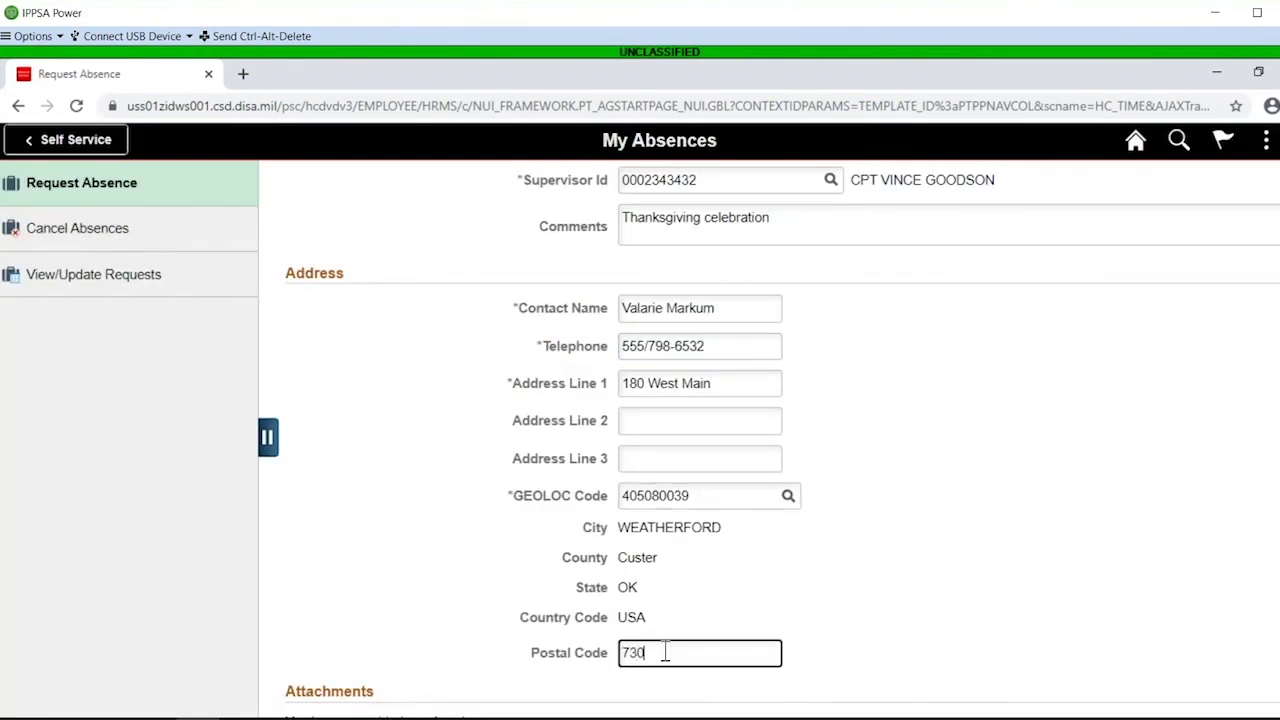
pyautogui.click(966, 551)
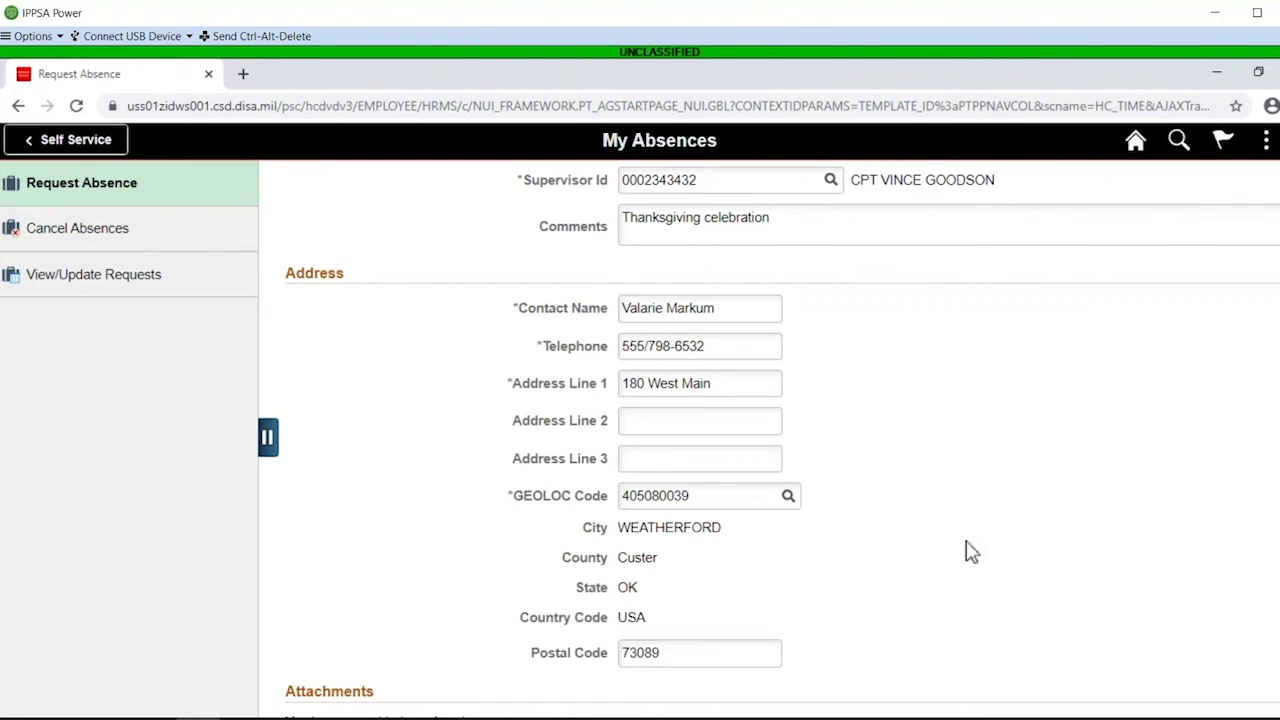
pyautogui.scroll(-1, 968, 550)
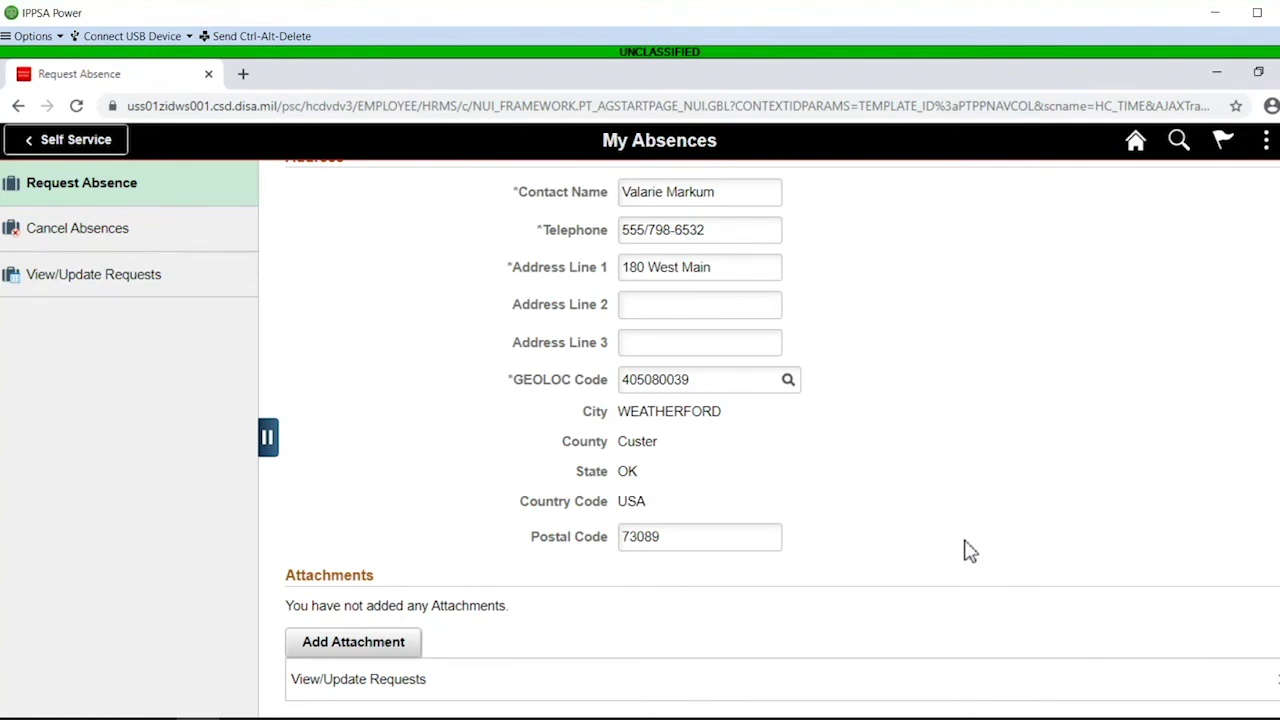
pyautogui.scroll(5, 968, 550)
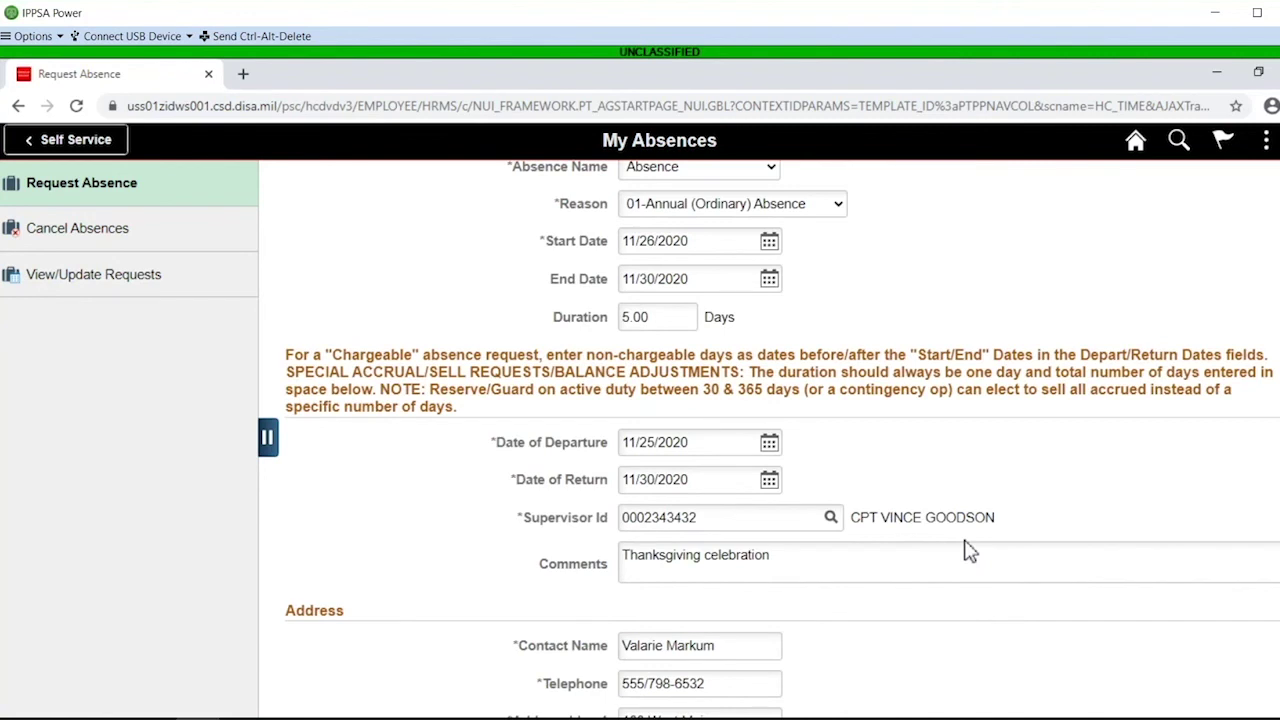
pyautogui.scroll(2, 968, 550)
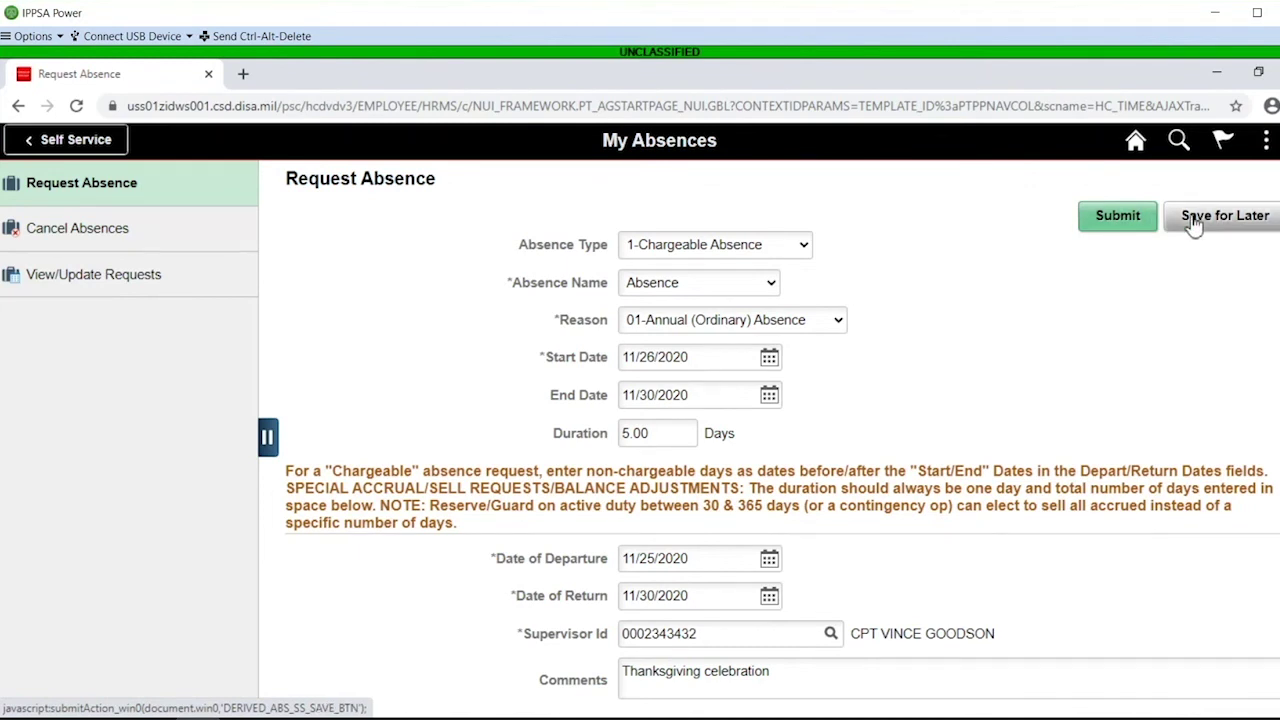
# Submit the completed absence request and answer Yes at the confirmation prompt
pyautogui.click(1120, 220)
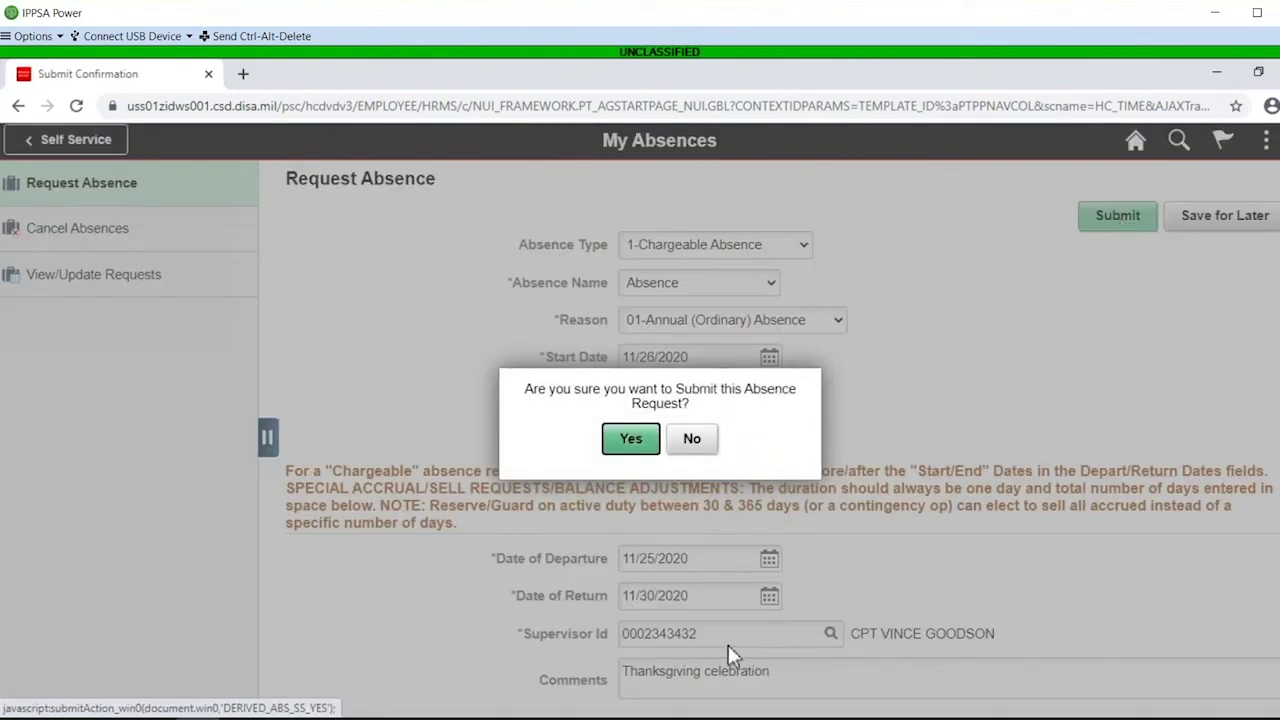
pyautogui.click(627, 445)
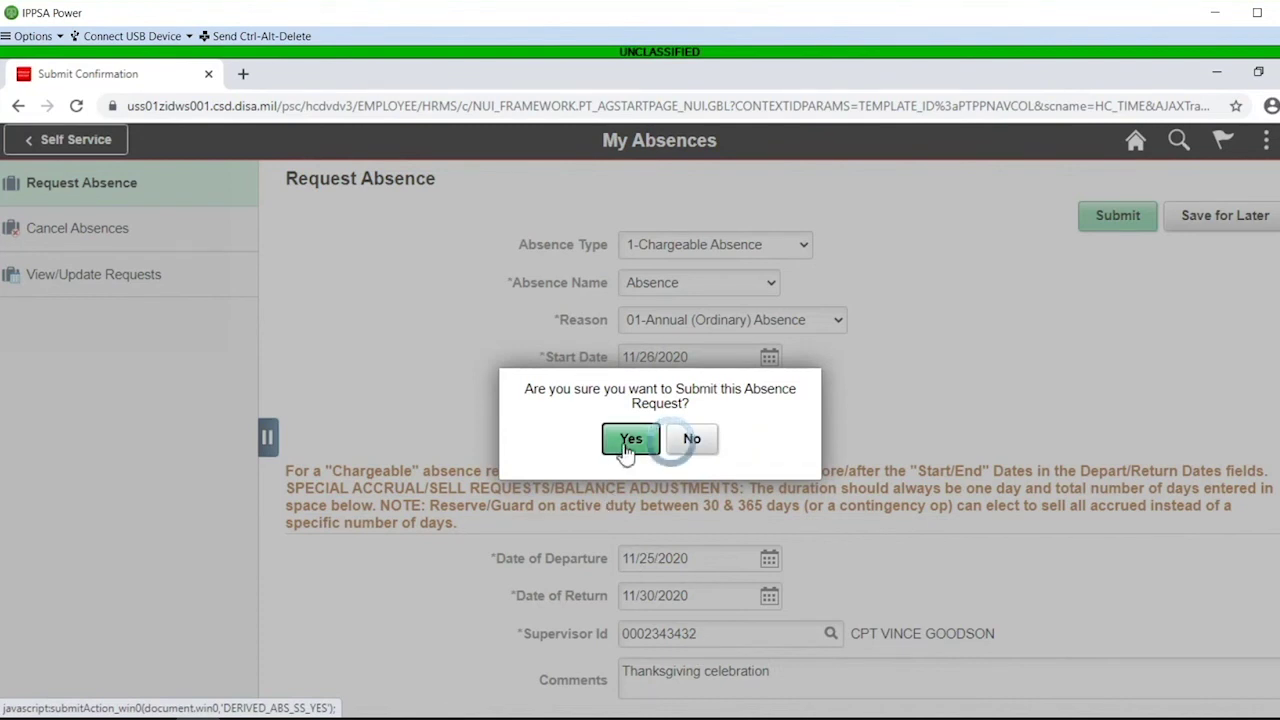